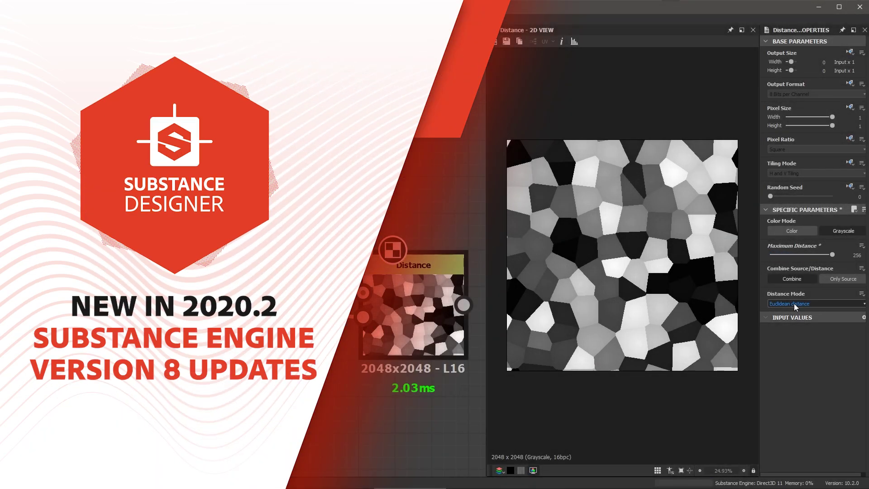
Switch the Distance node's Distance Mode to Manhattan, then change it to Chebyshev
left_click(794, 303)
left_click(792, 315)
left_click(792, 304)
left_click(787, 324)
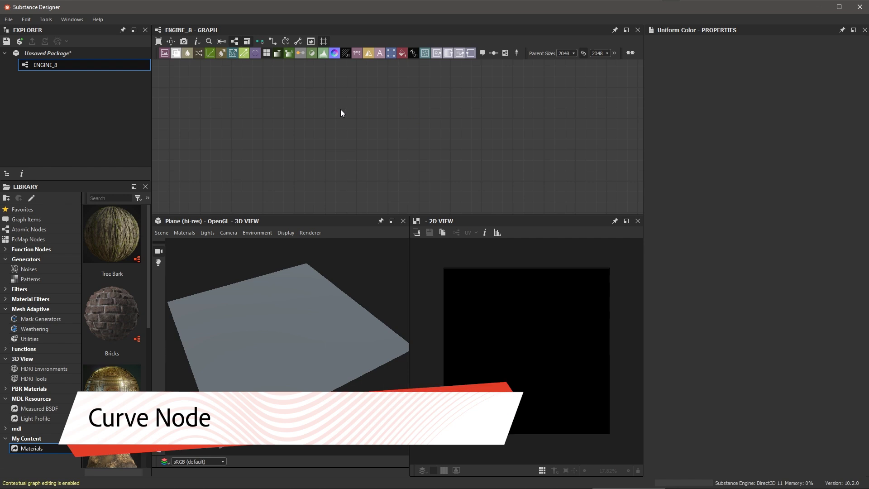
Add a Curve node from the 'cur' node search and drag it into view
key("space")
type("cur")
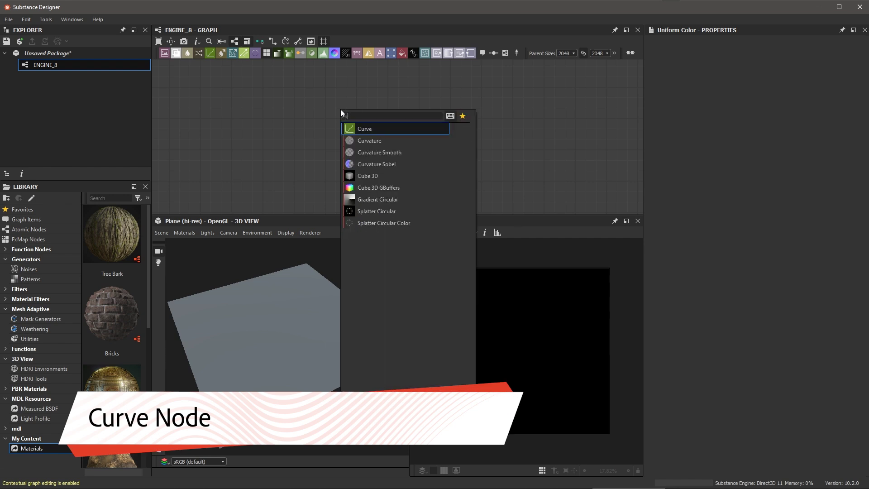
left_click(351, 127)
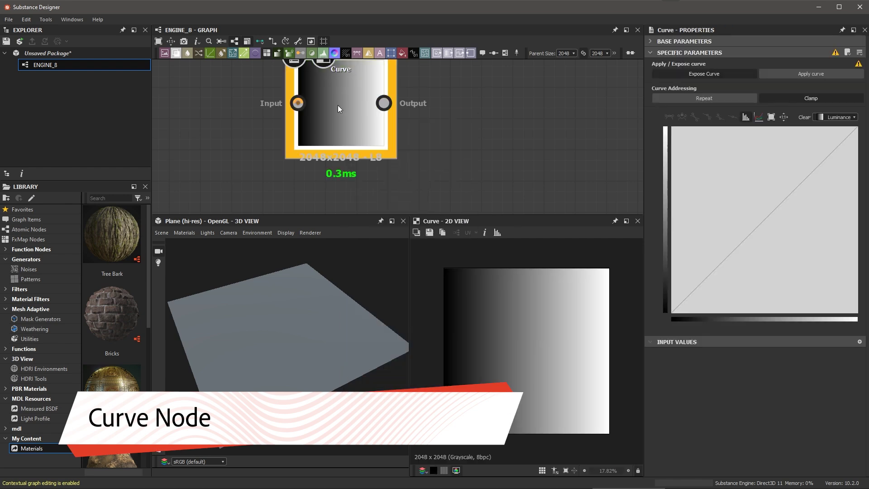
middle_click_drag(338, 105, 441, 134)
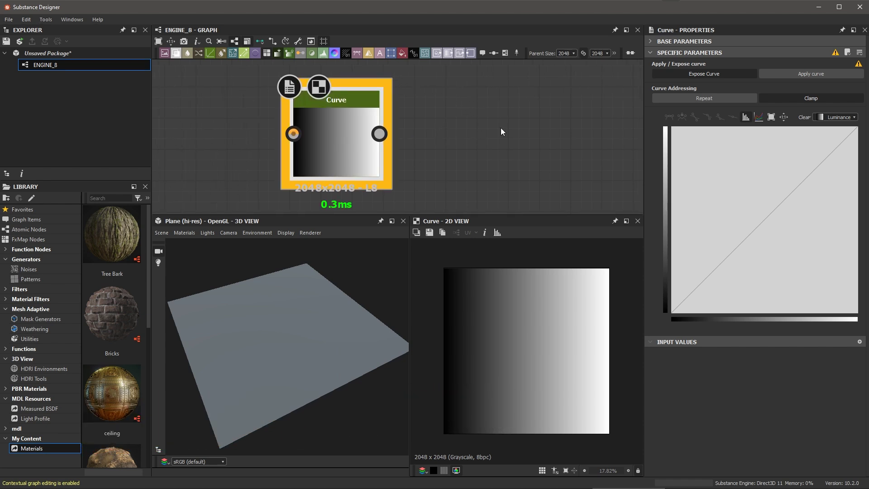
Open the Projects page of Preferences and reposition and narrow the window
left_click(29, 19)
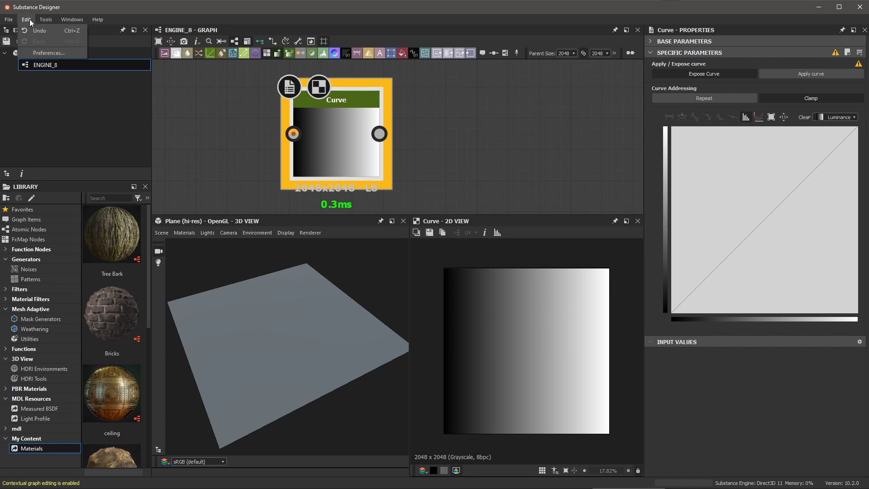
left_click(67, 56)
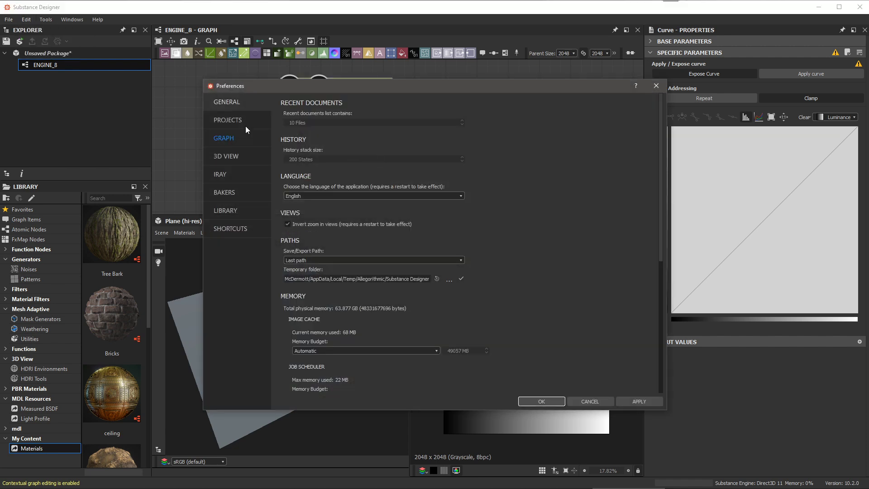
left_click(231, 120)
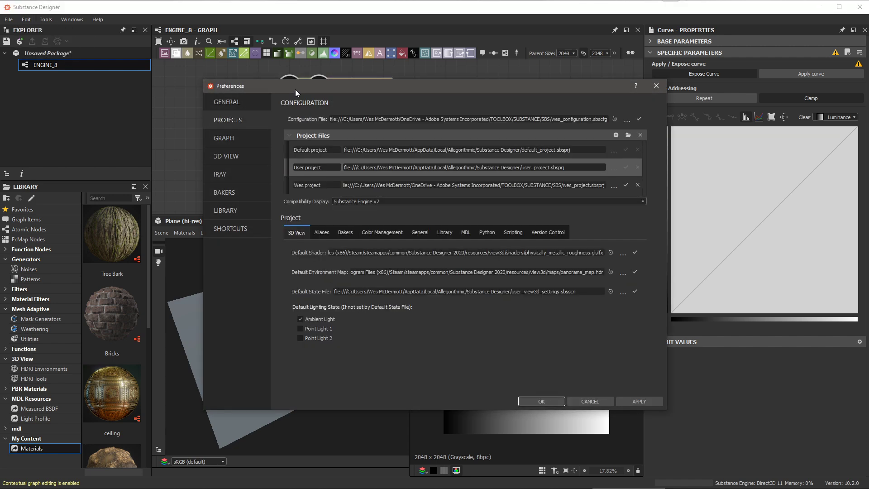
left_click_drag(295, 88, 467, 74)
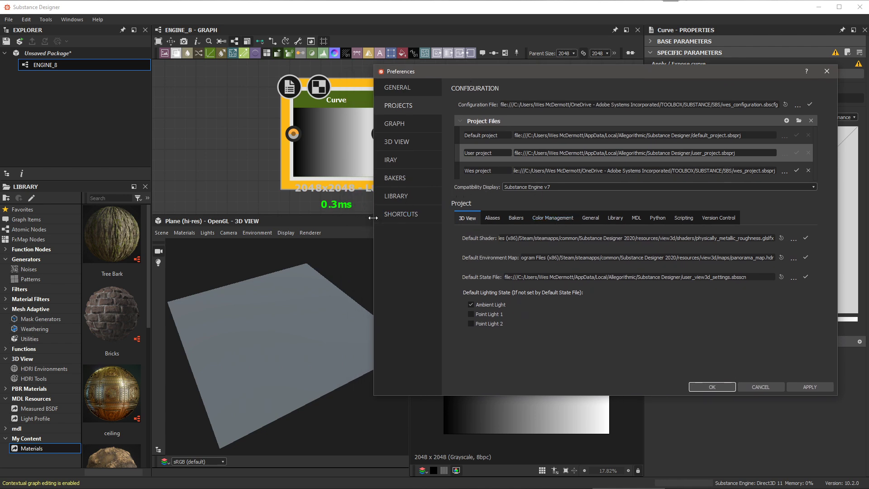
left_click_drag(374, 219, 475, 226)
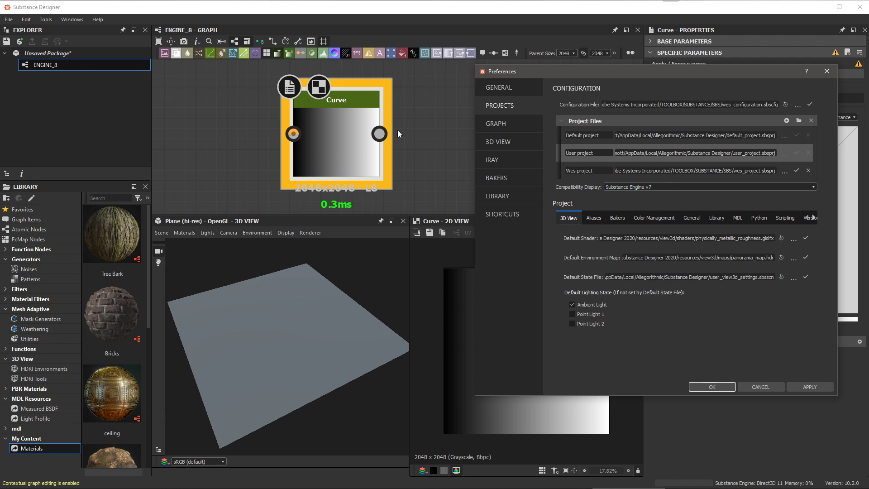
Set Compatibility Display to Substance Engine v8 and apply it
left_click(648, 187)
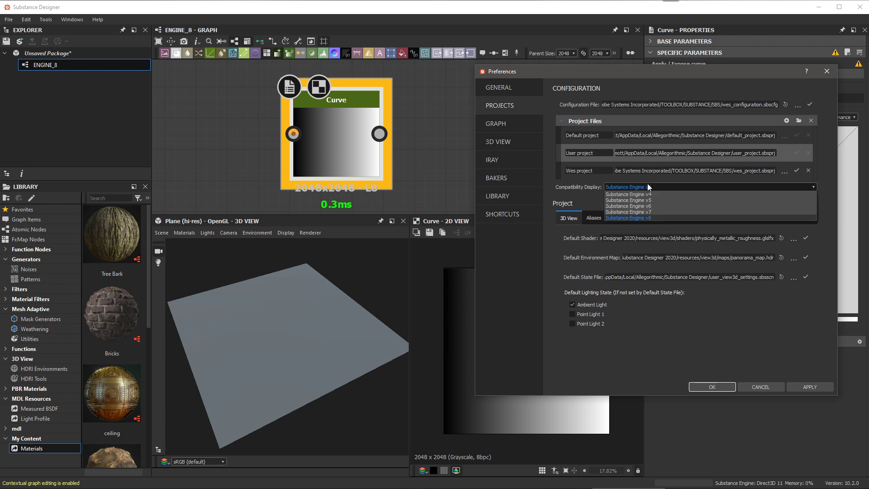
left_click(644, 218)
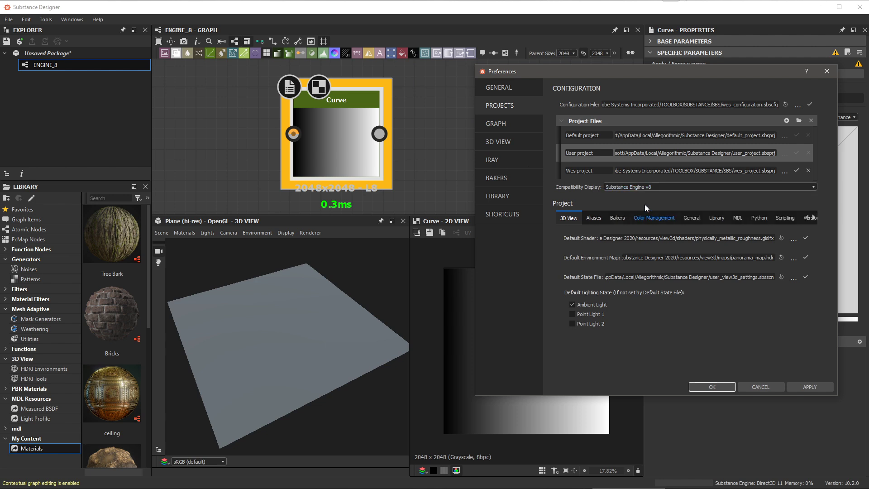
left_click(811, 386)
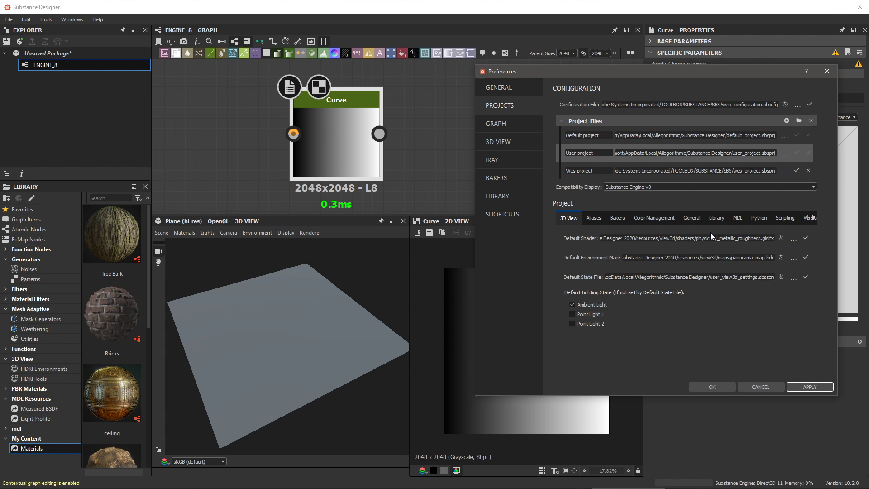
Set Compatibility Display back to Substance Engine v7 and confirm the preferences
left_click(626, 186)
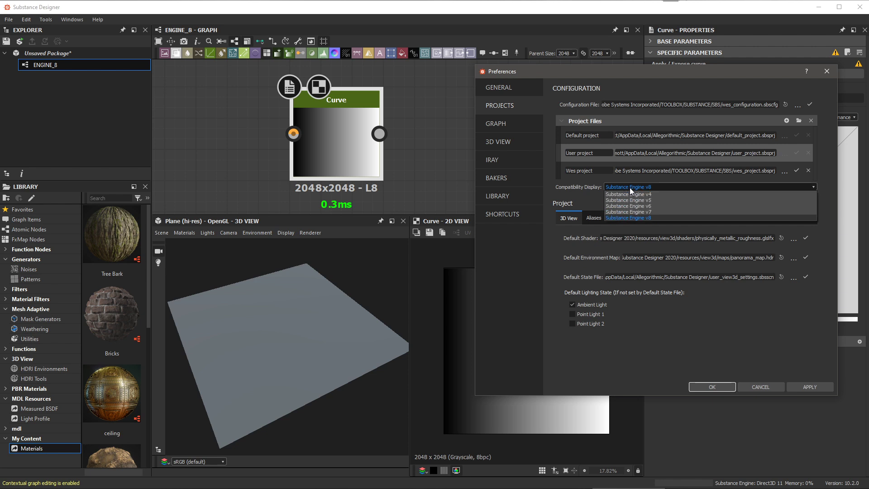
left_click(635, 212)
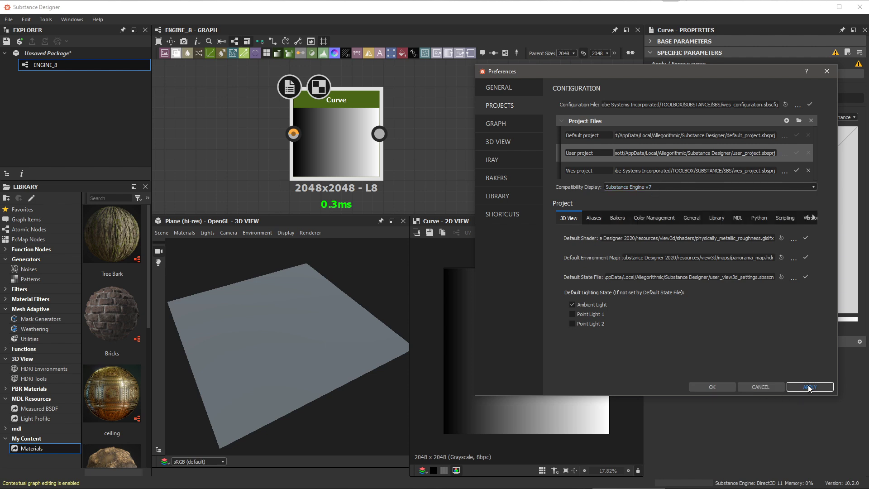
left_click(707, 387)
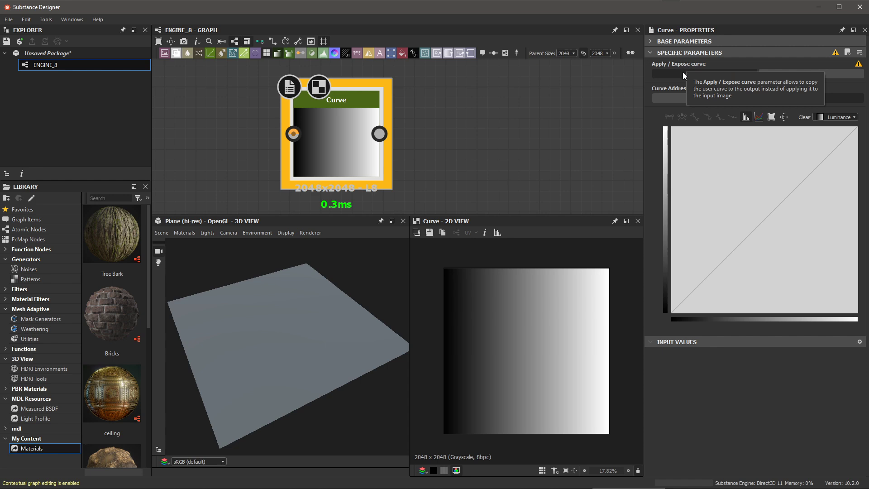
Toggle Expose Curve and Apply curve, then undo to restore the shaped curve
left_click(668, 73)
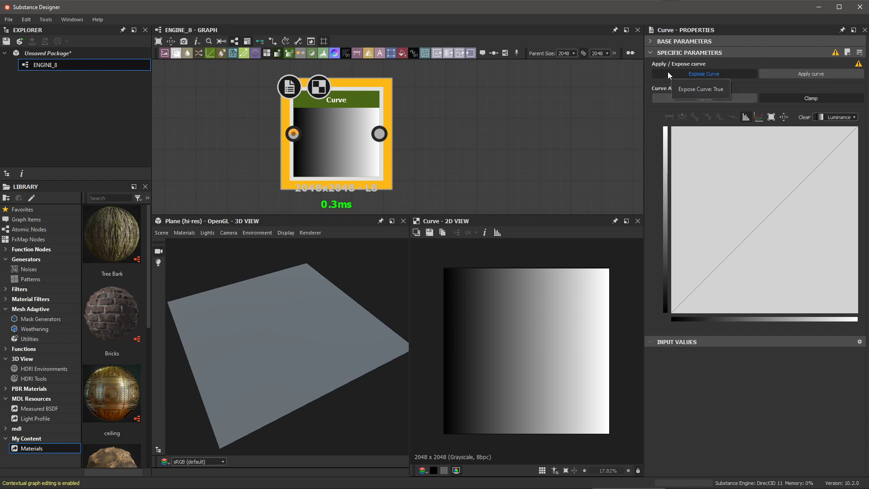
left_click(813, 75)
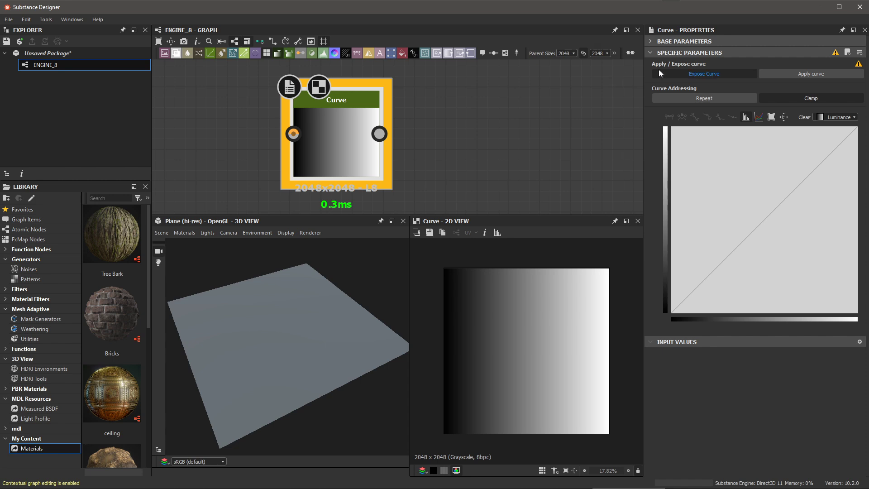
left_click(779, 74)
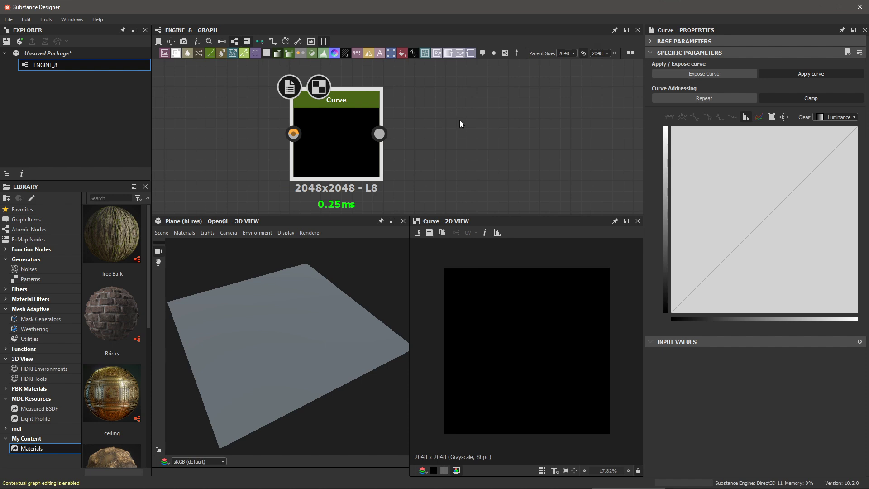
key("ctrl+z")
Drag the curve points (right end ~0.42), switch to Bezier, and raise the top to ~0.90
left_click_drag(859, 130, 858, 234)
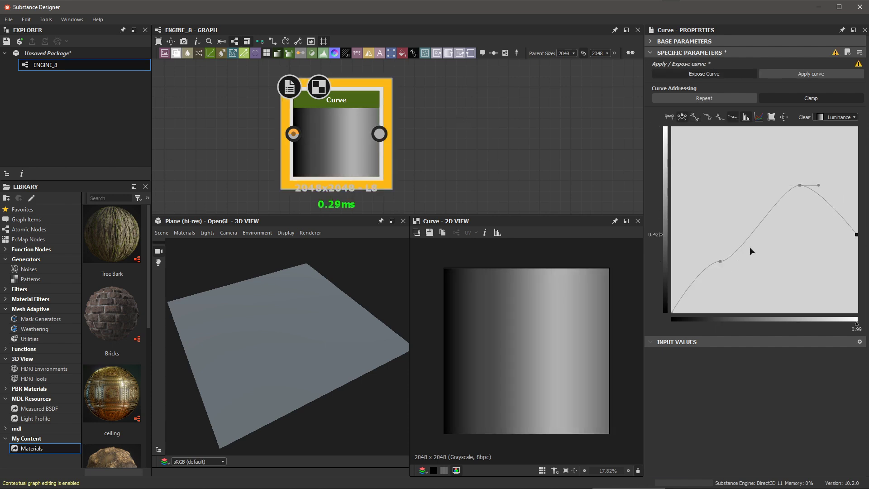
left_click_drag(720, 261, 721, 245)
left_click(708, 117)
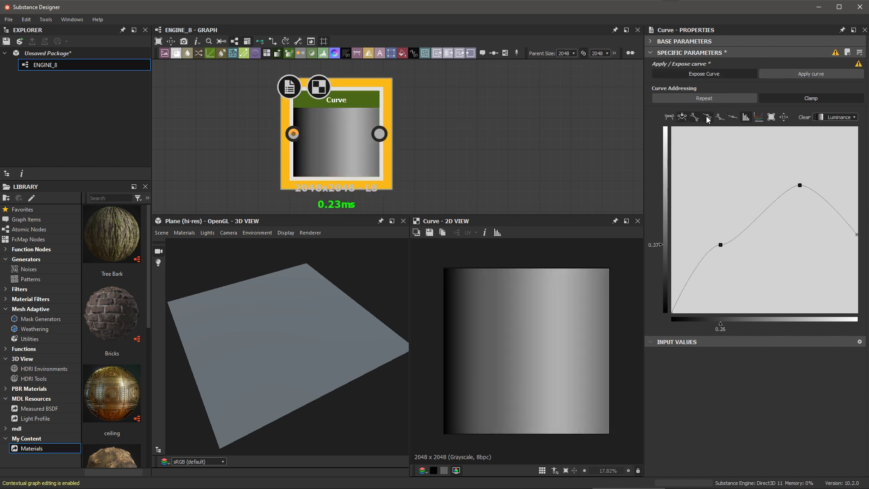
left_click_drag(793, 184, 846, 185)
left_click_drag(721, 245, 768, 236)
left_click_drag(800, 185, 802, 141)
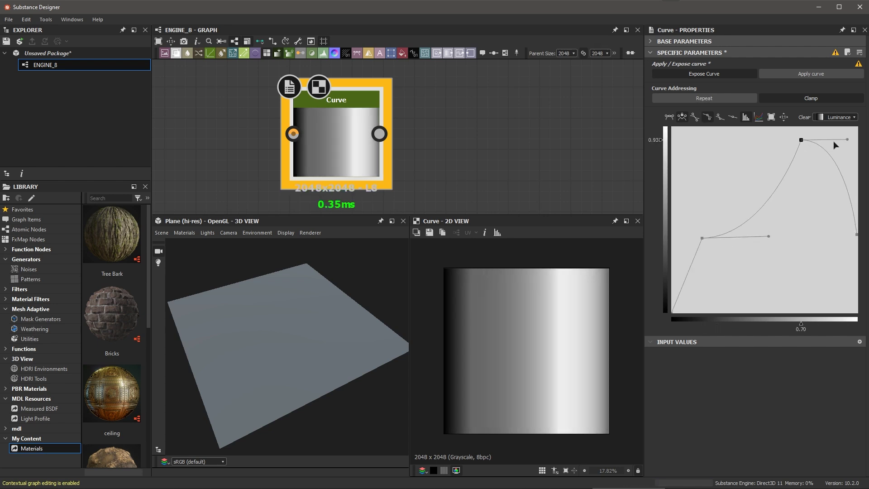
left_click_drag(702, 238, 699, 250)
left_click_drag(765, 248, 774, 248)
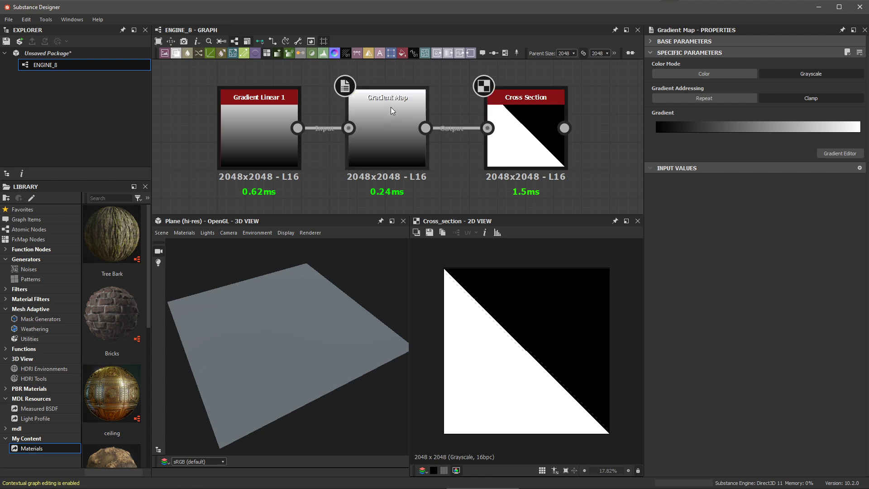
Check Gradient Linear 1, preview Gradient Map and Cross Section in 2D, then select Gradient Map
left_click(261, 133)
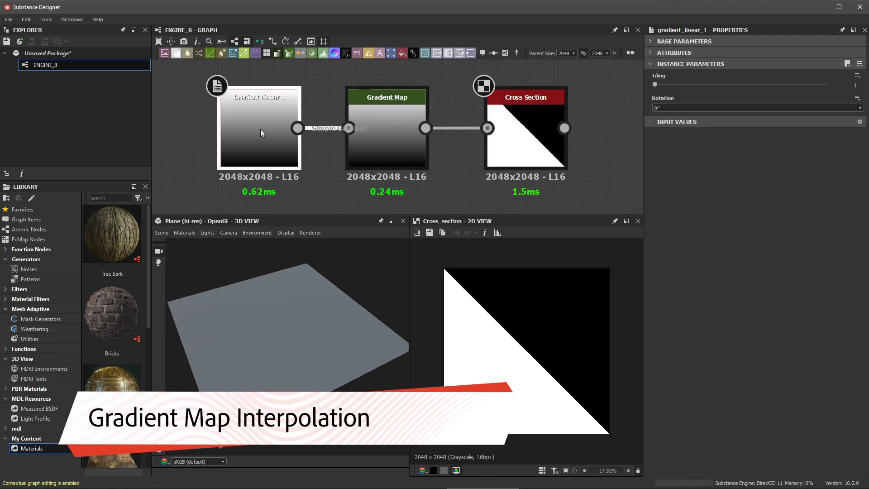
double_click(380, 127)
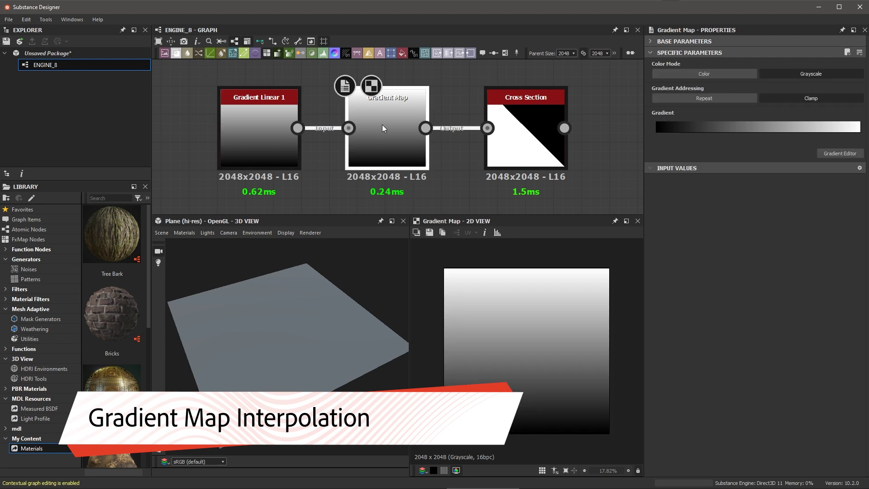
double_click(528, 129)
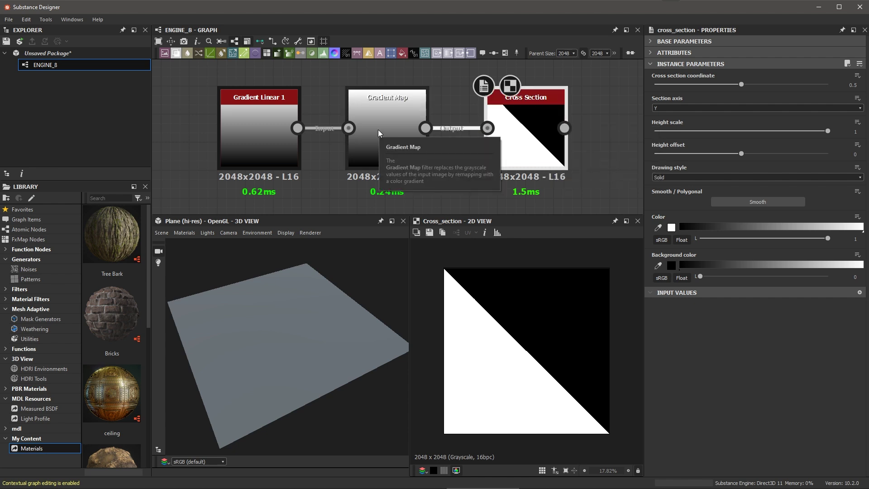
left_click(389, 121)
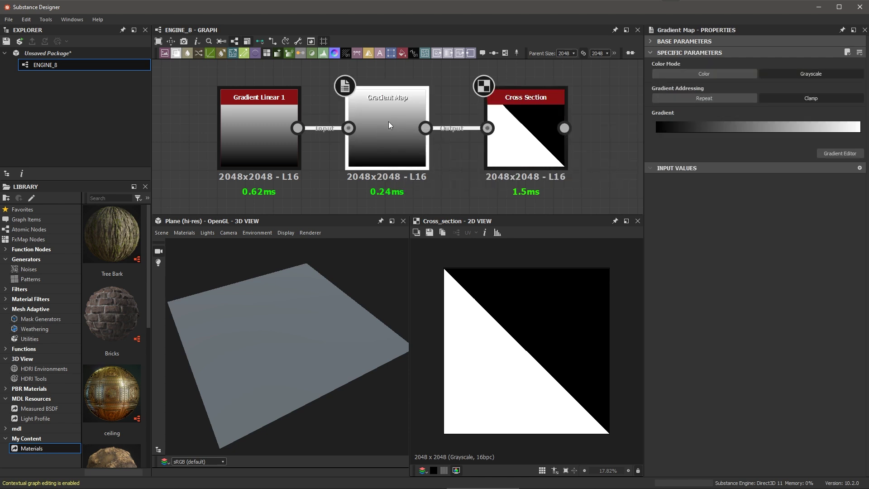
Open the Gradient Map's gradient editor and add a mid-grey key
left_click(825, 151)
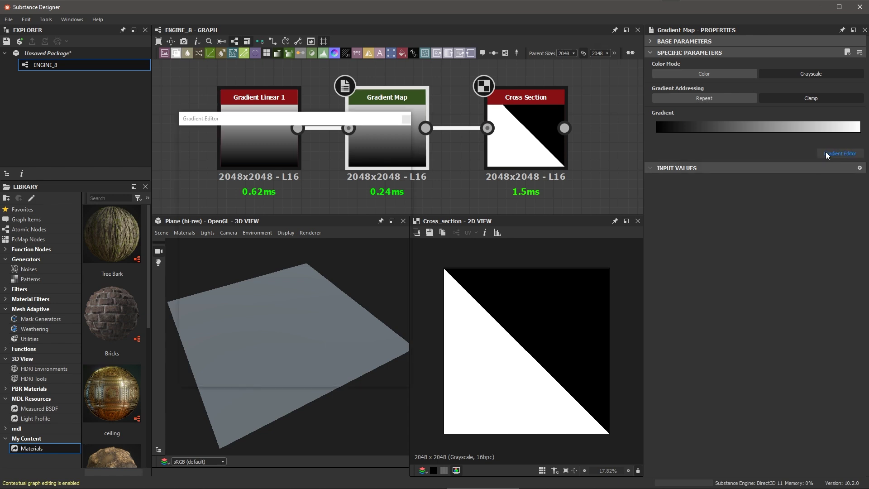
left_click_drag(313, 120, 269, 127)
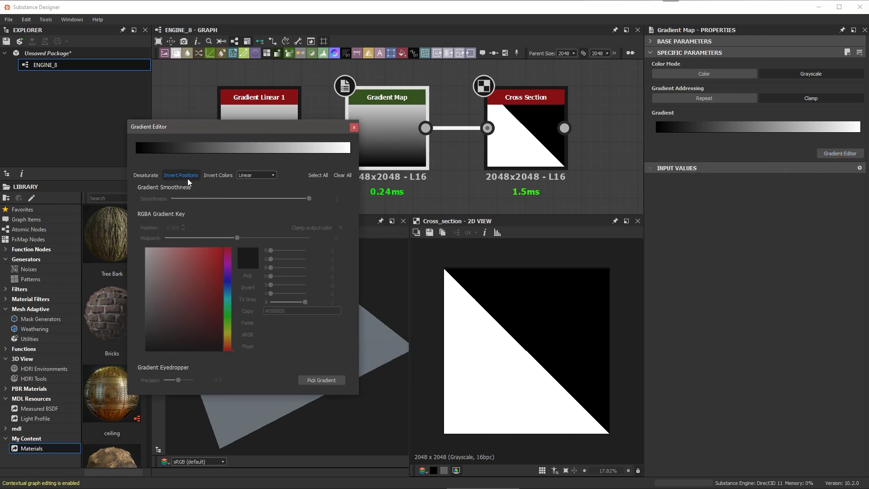
left_click(136, 154)
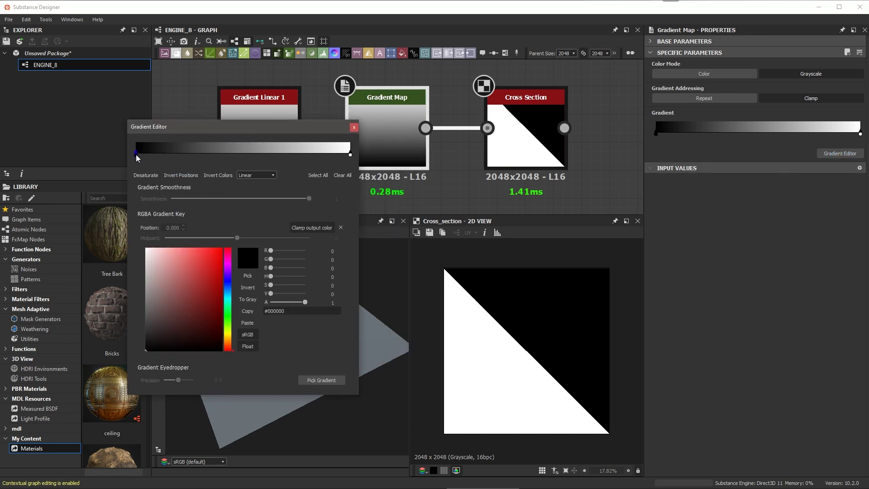
left_click(232, 155)
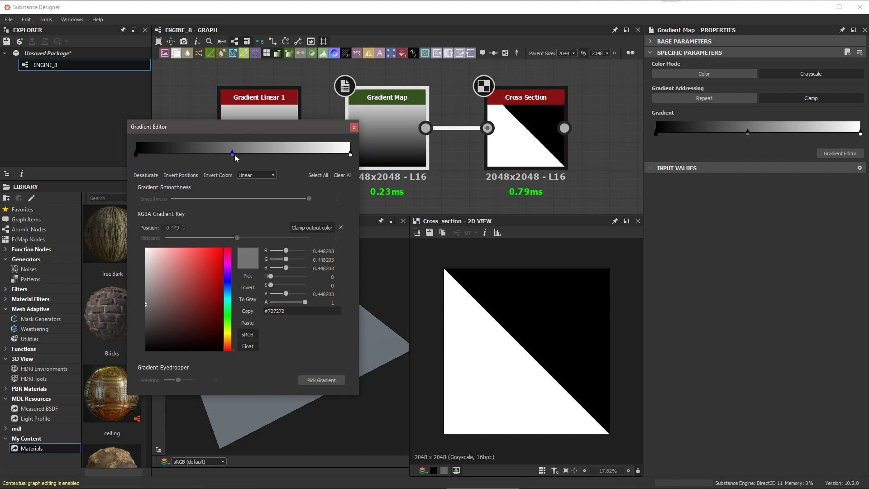
Slide the grey key to about 0.797 and switch interpolation to Flat Tangents
left_click(274, 176)
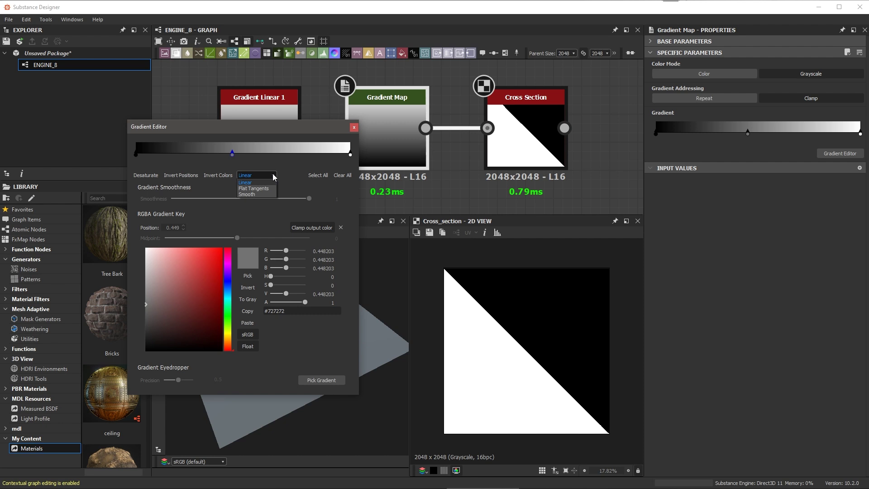
left_click(248, 182)
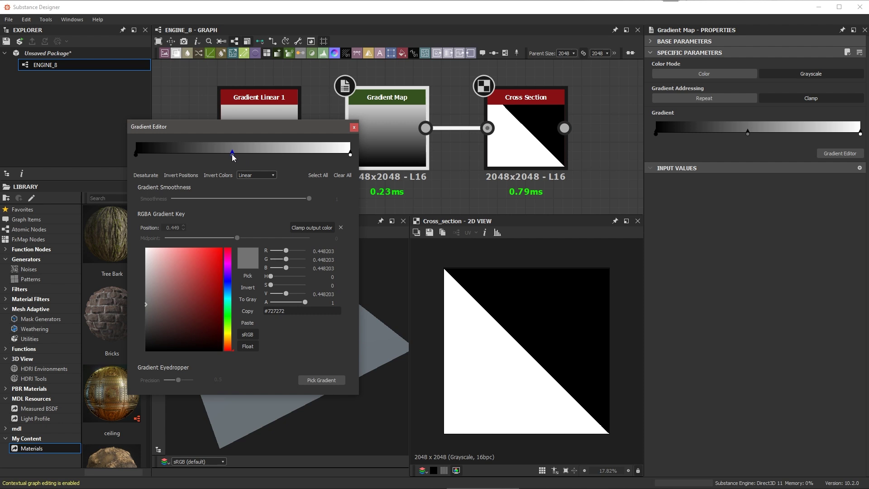
left_click_drag(233, 154, 306, 177)
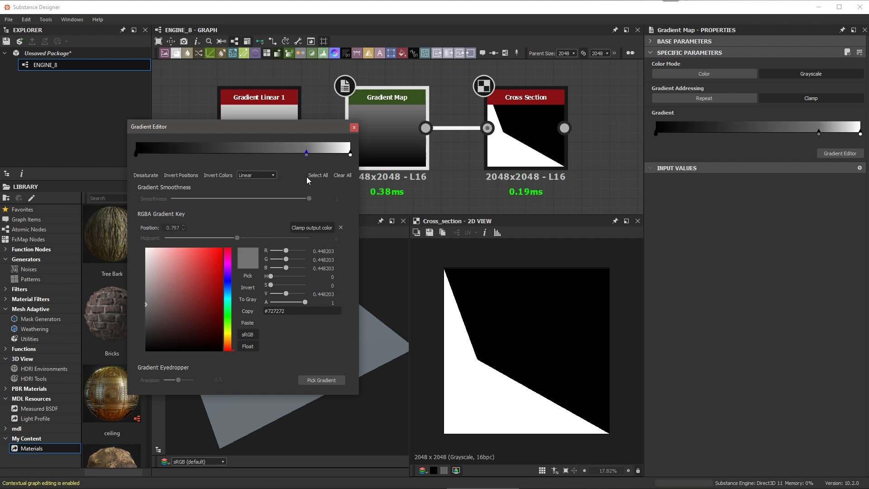
left_click(273, 175)
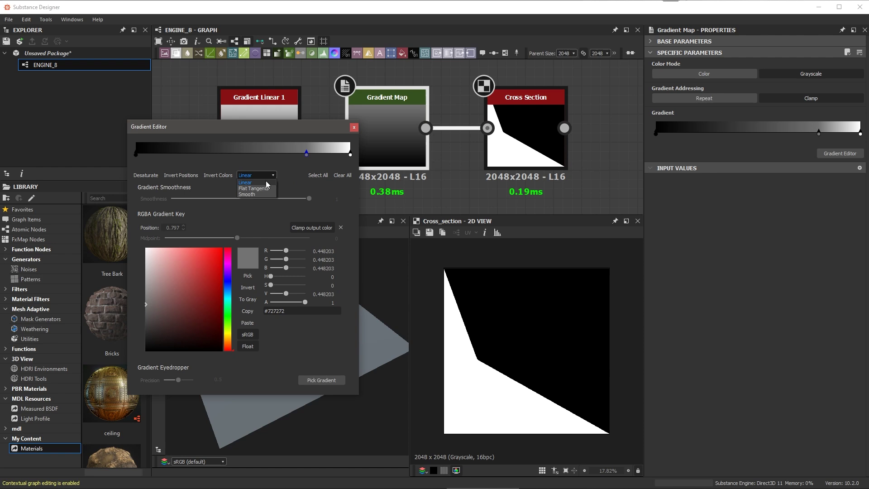
left_click(253, 188)
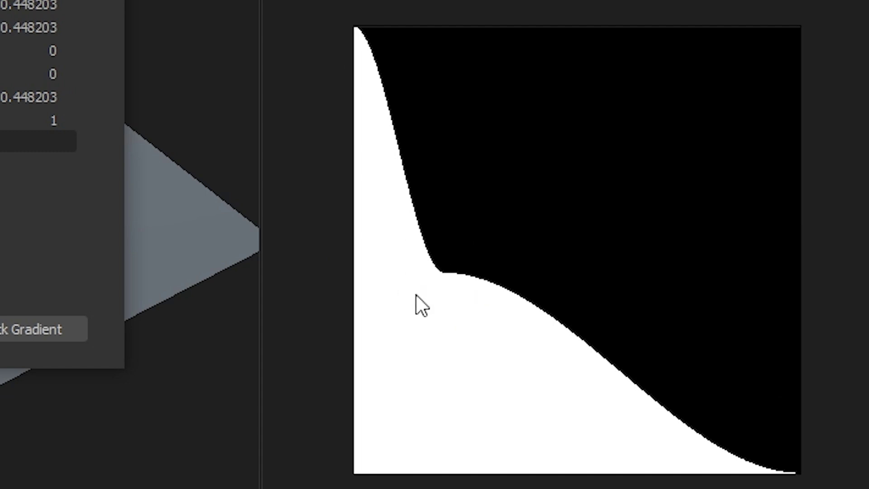
Drag the grey key's Midpoint to 0.73, then set the black key's Midpoint to -0.42
left_click(439, 272)
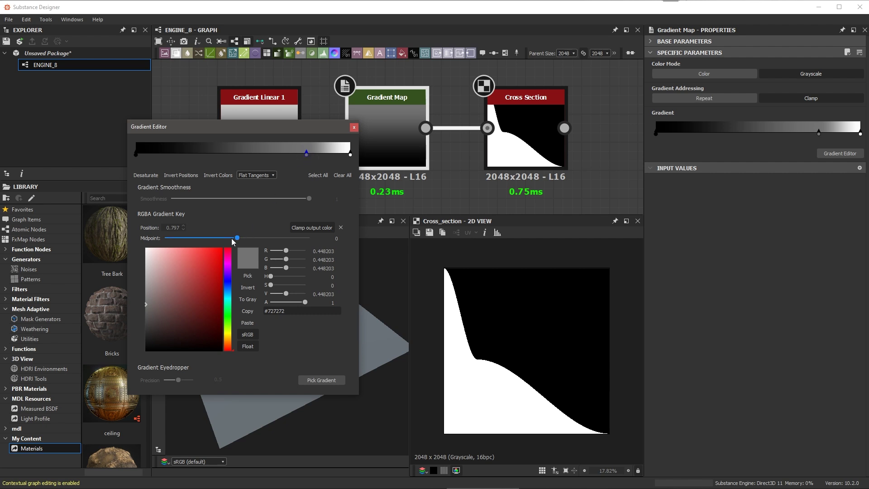
left_click_drag(233, 240, 289, 251)
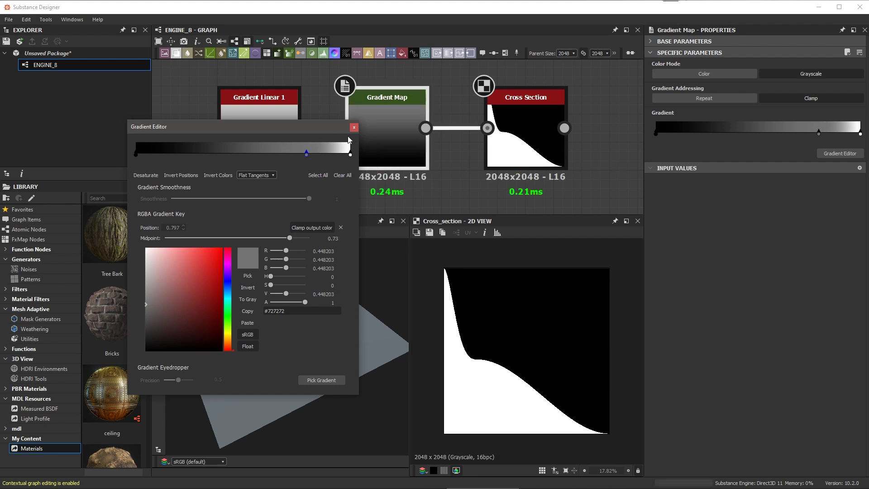
left_click(136, 154)
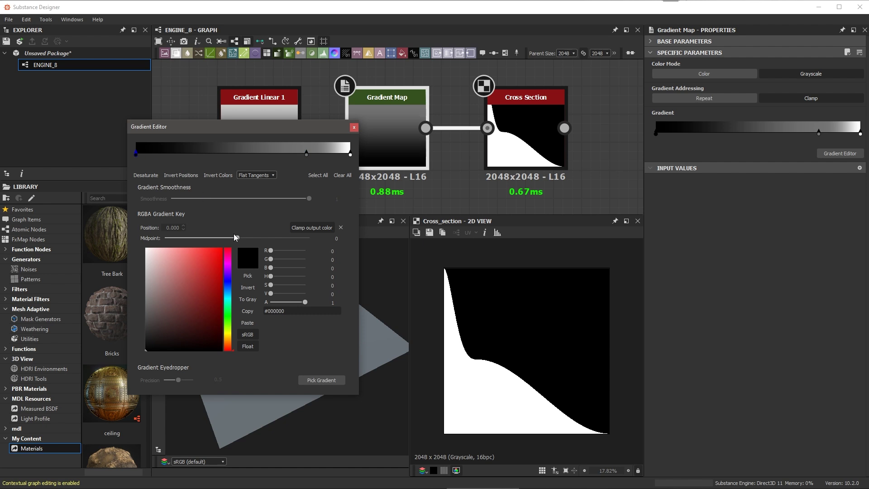
left_click_drag(237, 238, 212, 239)
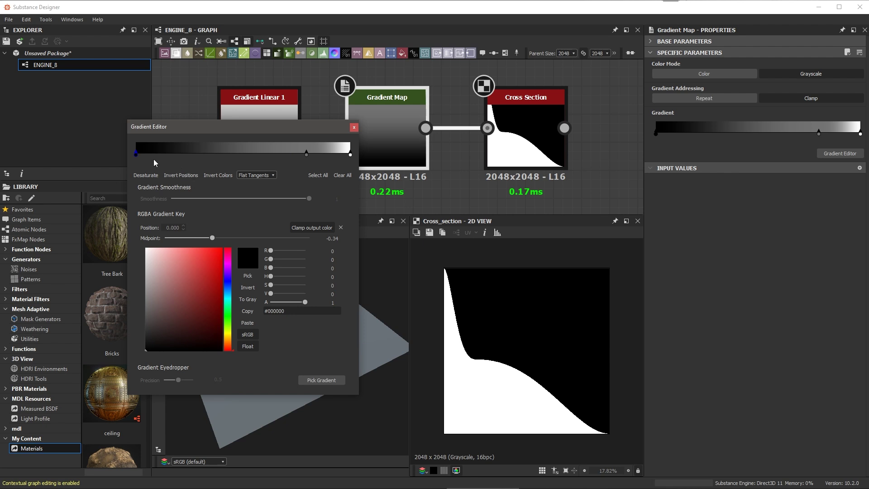
mouse_move(211, 239)
left_mouse_down()
mouse_move(204, 243)
mouse_move(214, 240)
left_mouse_up()
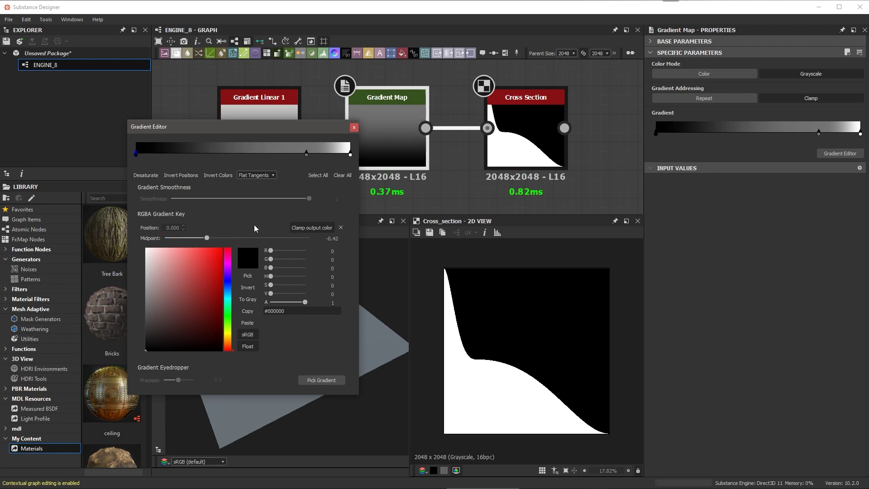
Switch interpolation to Smooth, add a light grey key at 0.857, and leave Smoothness at 1
left_click(272, 175)
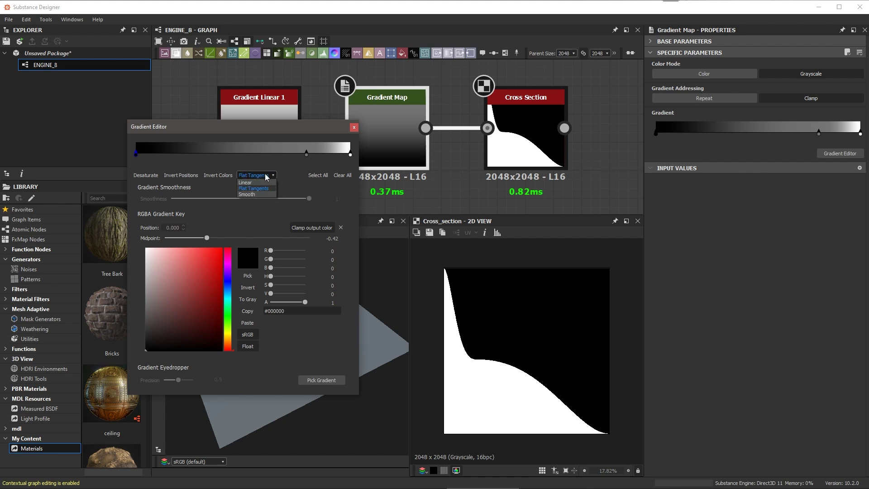
left_click(252, 196)
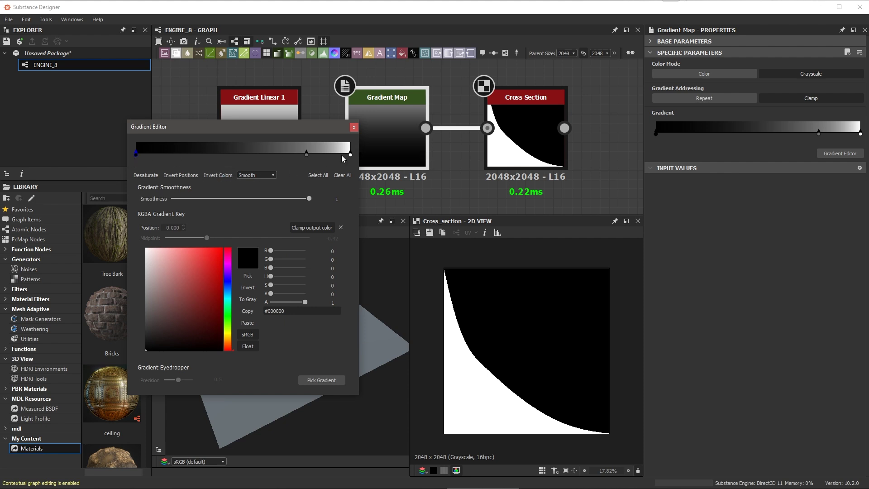
left_click_drag(306, 154, 230, 155)
left_click(284, 154)
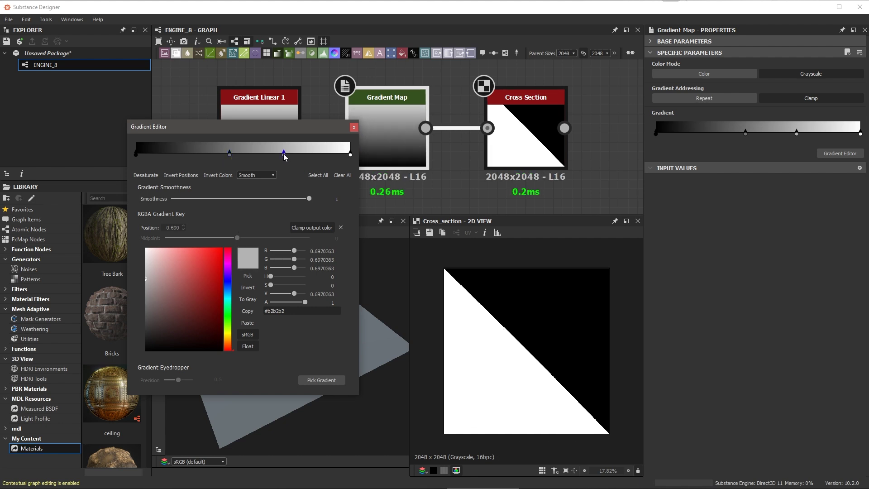
left_click_drag(284, 154, 320, 155)
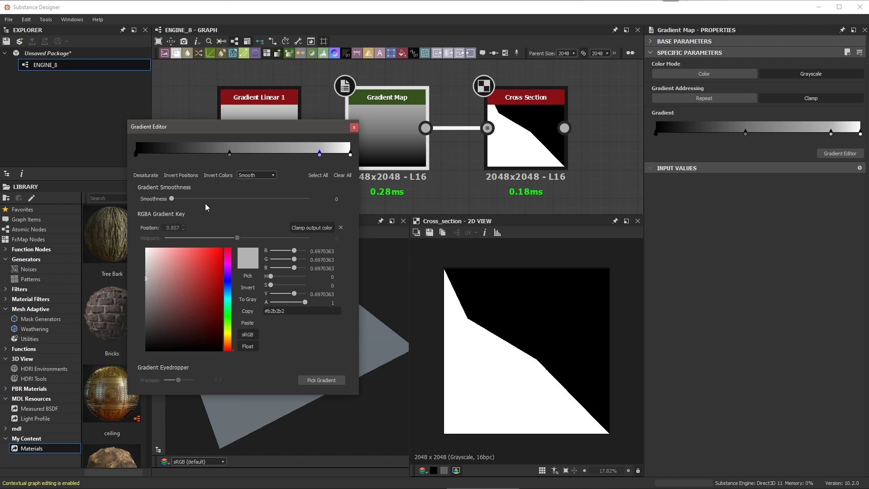
left_click_drag(171, 199, 380, 221)
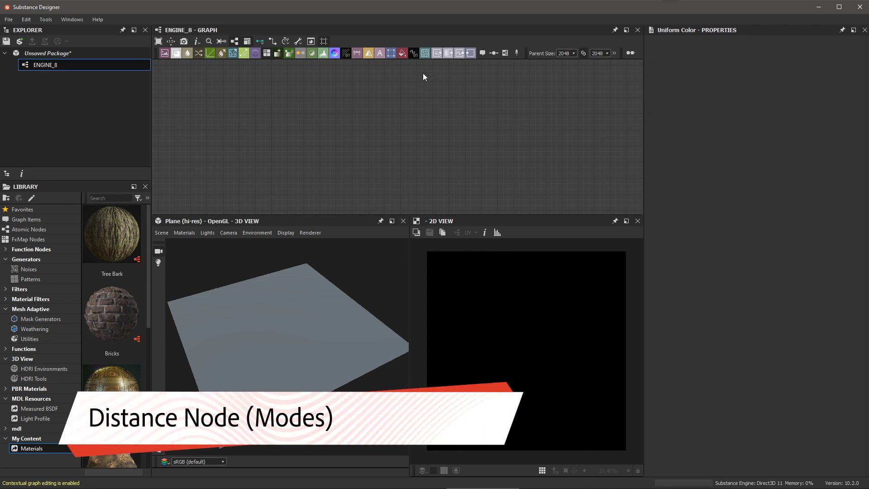
Add a Distance node and a Tile Generator node through the node search
key("space")
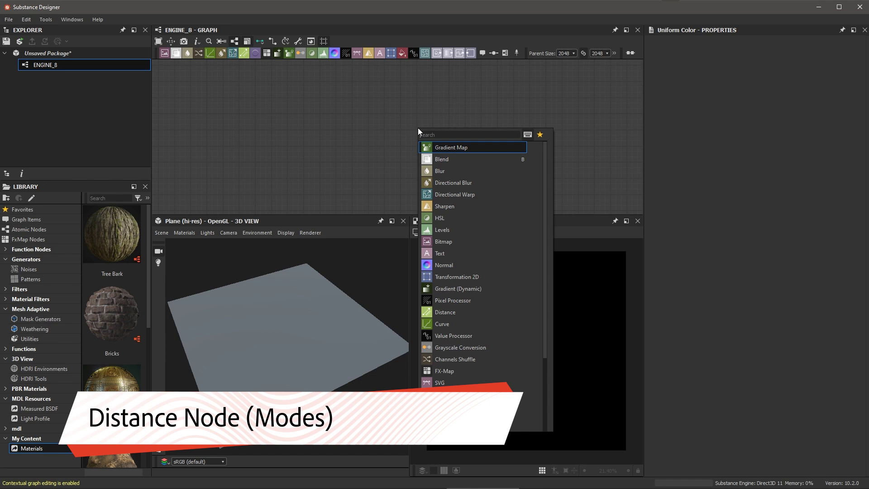
type("distance")
left_click(447, 146)
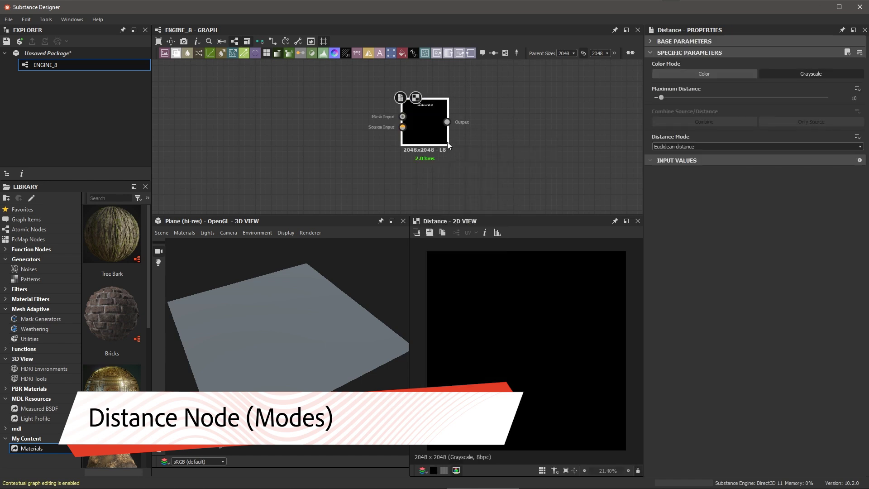
key("space")
type("tile")
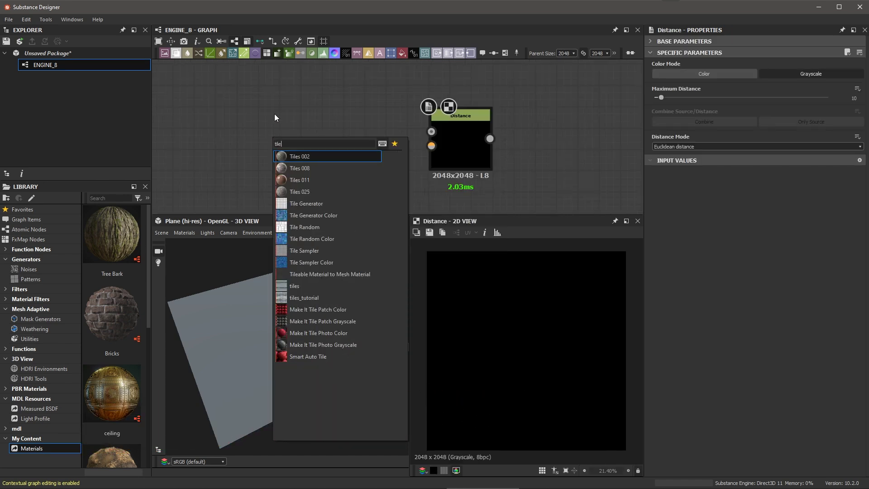
left_click(312, 203)
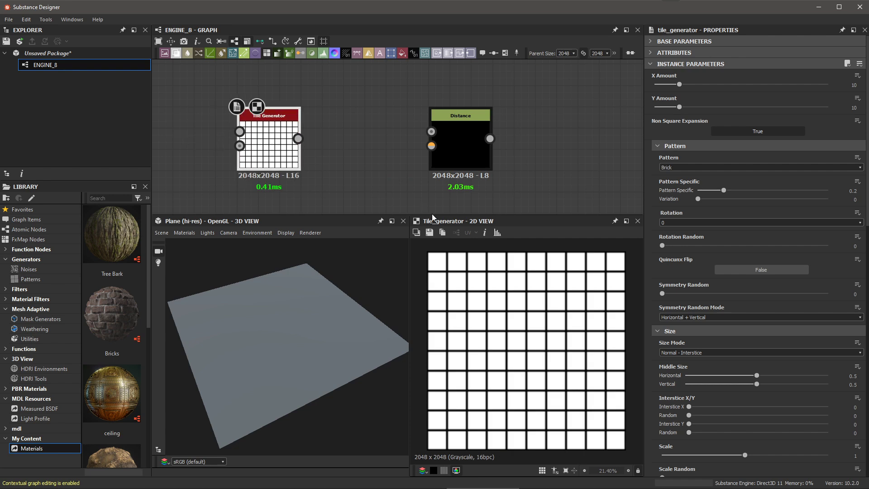
Set Tile Generator size mode to Pixel, Position Random to 0.4/0.6, and Luminance Random to 1
scroll(699, 217, "down", 3)
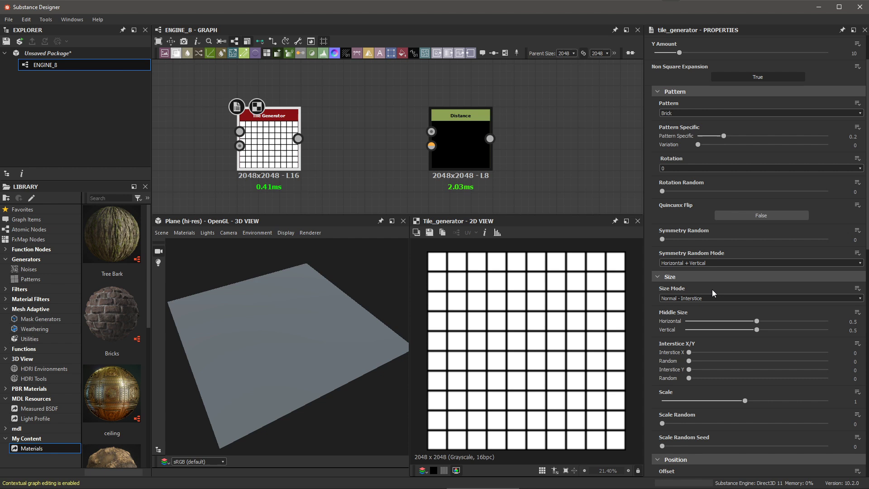
left_click(689, 298)
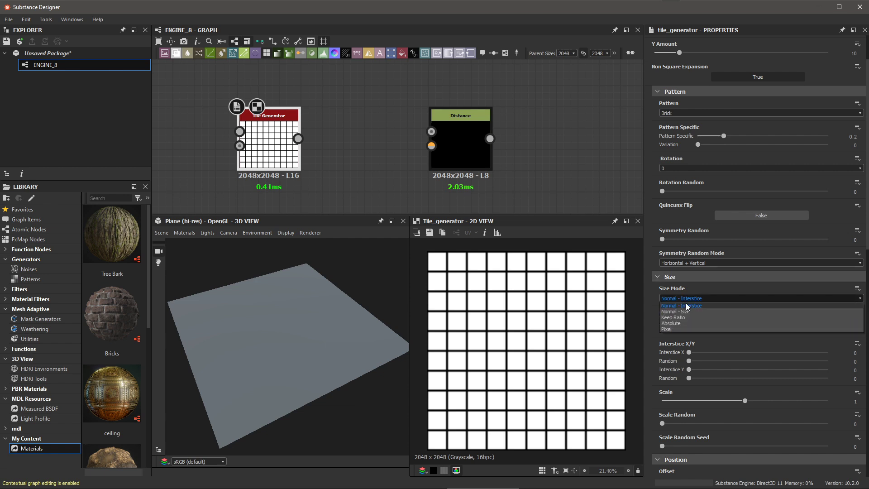
left_click(672, 328)
scroll(683, 322, "down", 10)
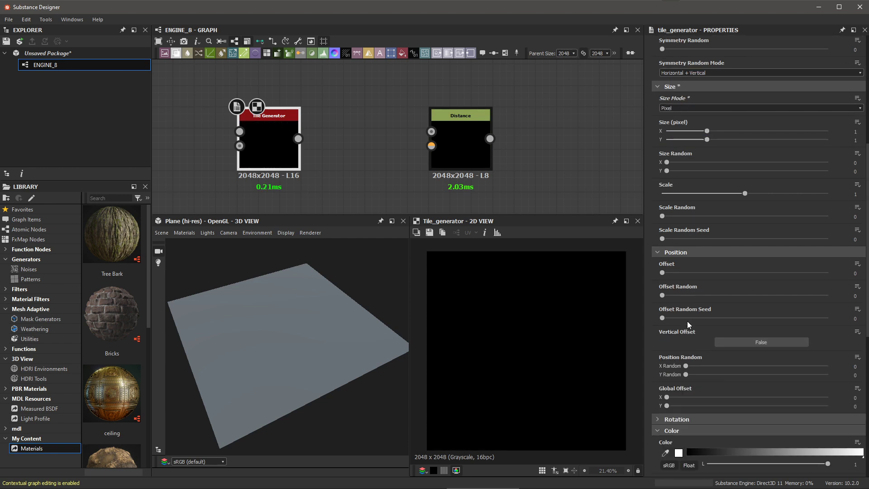
scroll(688, 321, "down", 3)
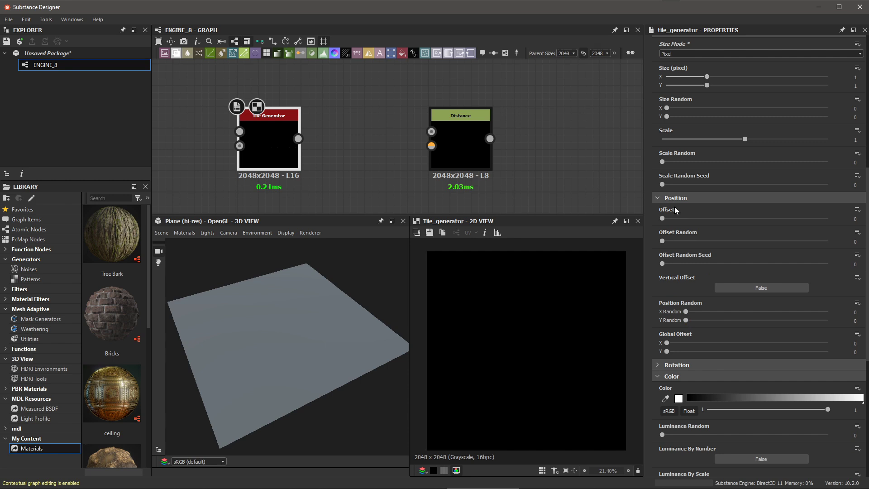
left_click_drag(686, 312, 771, 320)
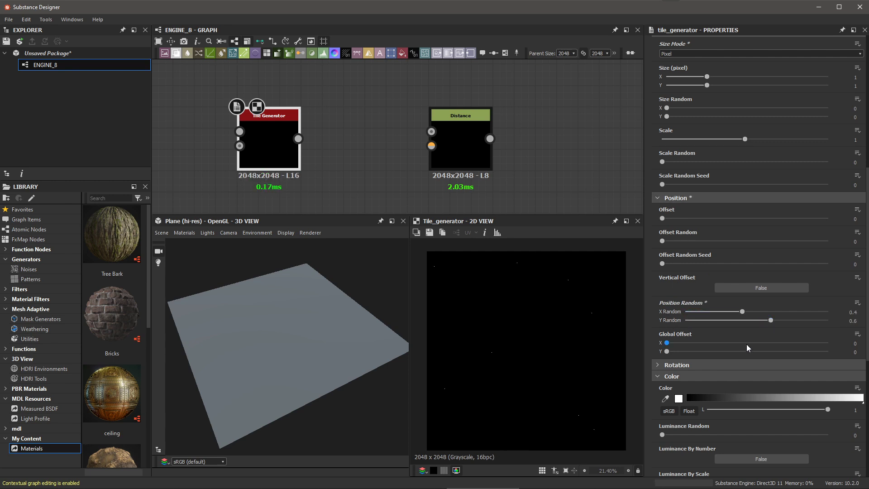
scroll(726, 357, "down", 4)
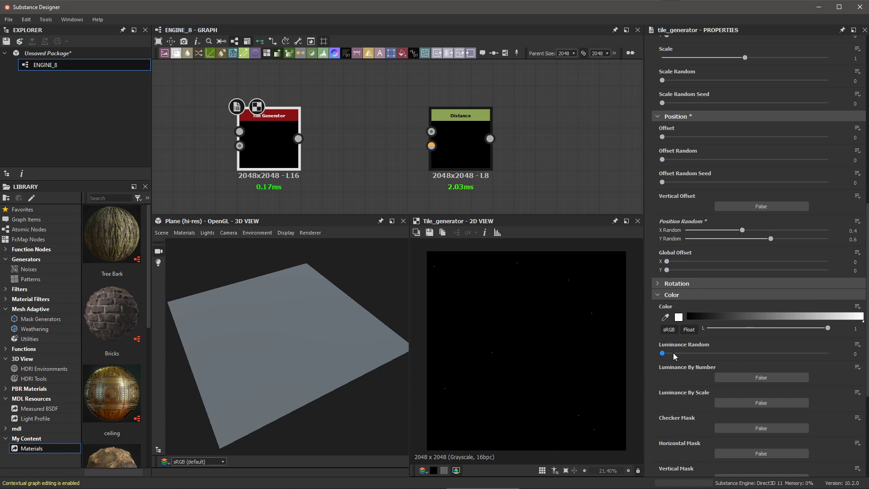
left_click_drag(673, 353, 832, 353)
left_click(329, 126)
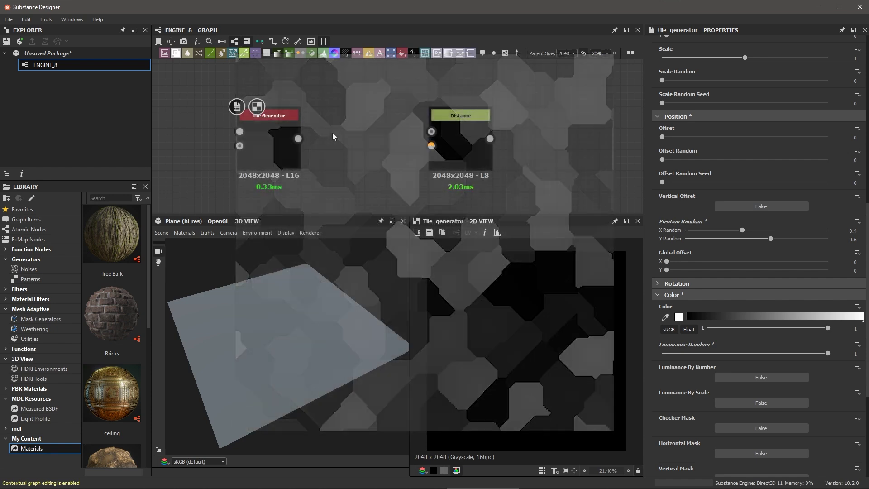
Add a Threshold node fed by the Tile Generator and place them side by side
key("space")
type("thr")
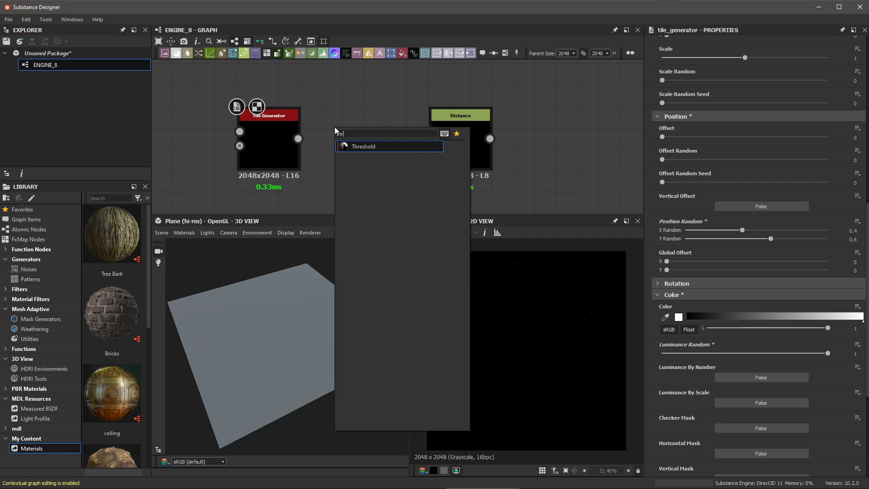
left_click(347, 148)
left_click_drag(321, 123, 348, 127)
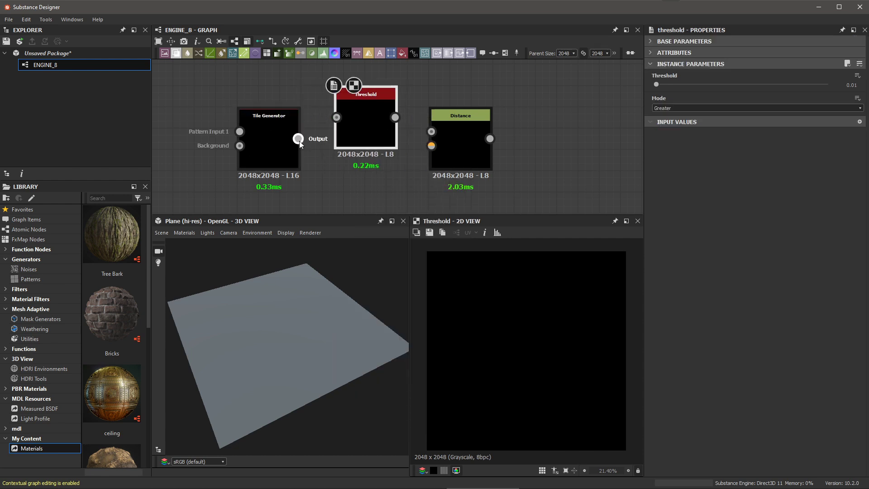
left_click_drag(271, 142, 251, 99)
left_click_drag(363, 131, 330, 109)
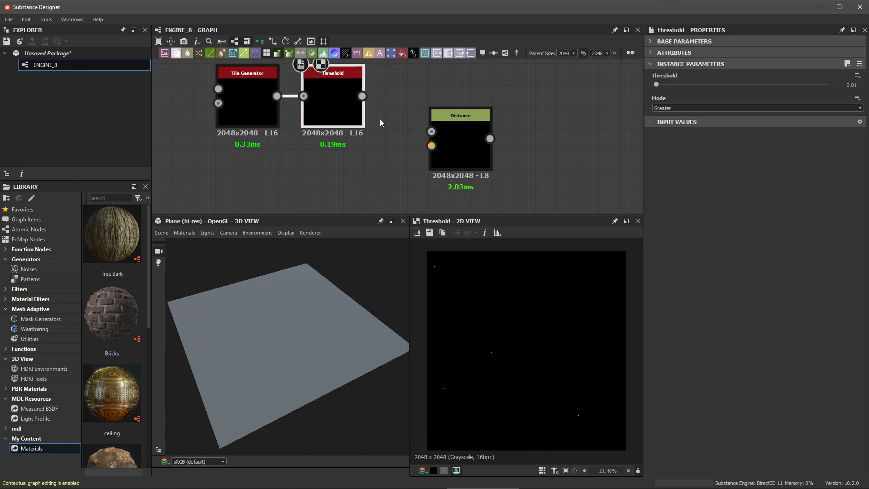
Connect Threshold's output to the Distance node's mask input and rearrange the nodes
left_click_drag(447, 141, 468, 141)
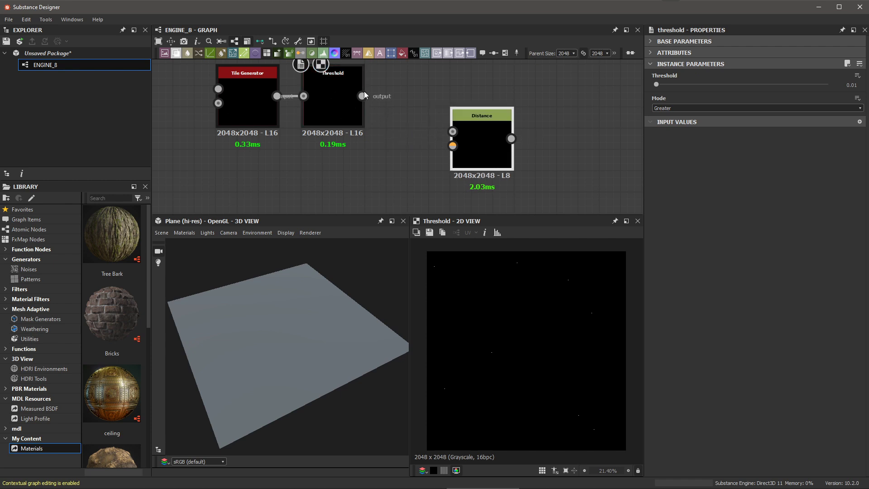
left_click_drag(363, 96, 452, 131)
left_click_drag(258, 105, 472, 145)
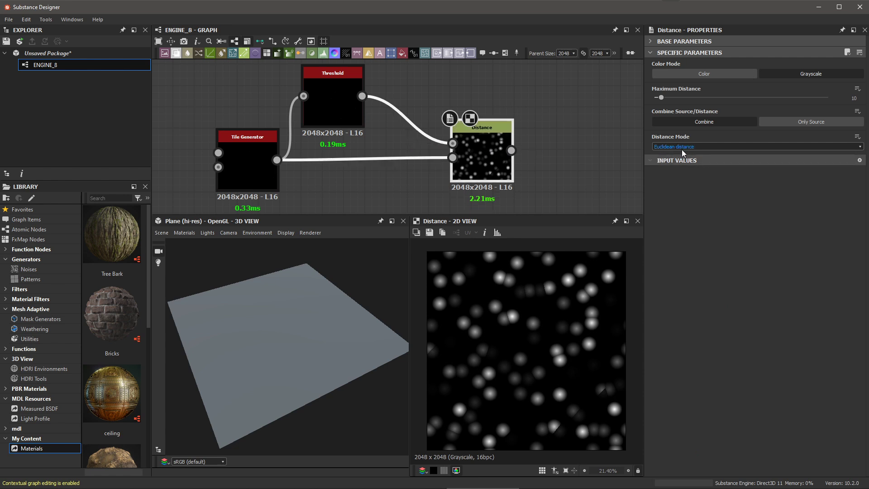
Raise the Distance node's Maximum Distance to 256 and switch Distance Mode to Manhattan distance
left_click_drag(679, 97, 851, 108)
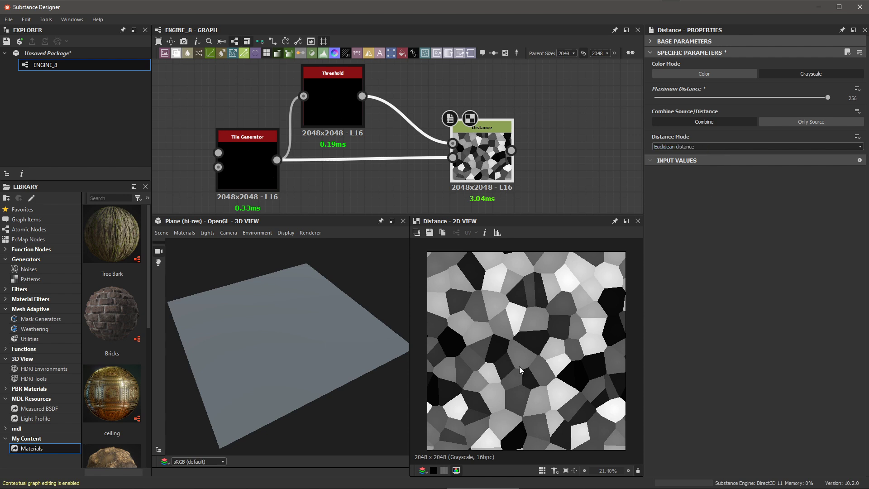
left_click(684, 146)
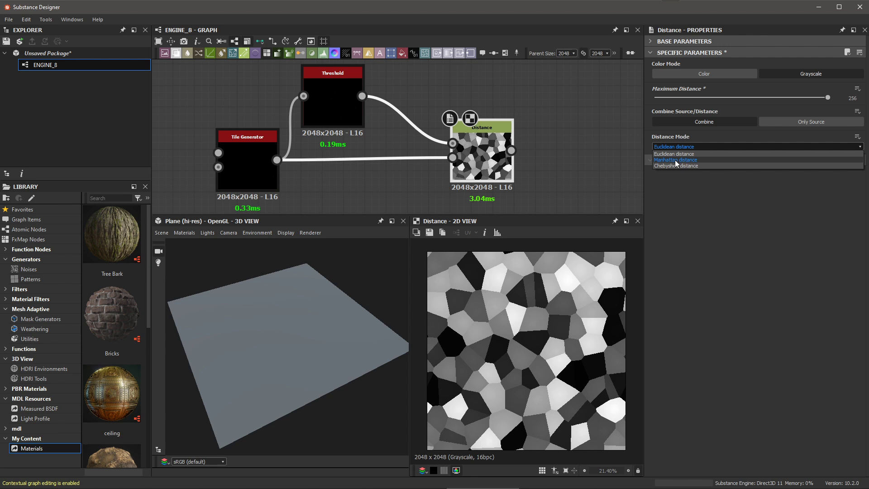
left_click(677, 162)
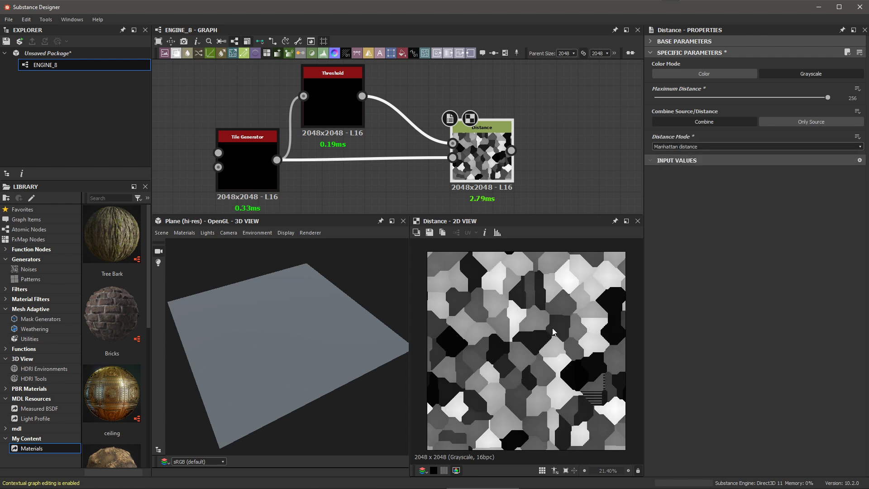
scroll(560, 327, "up", 4)
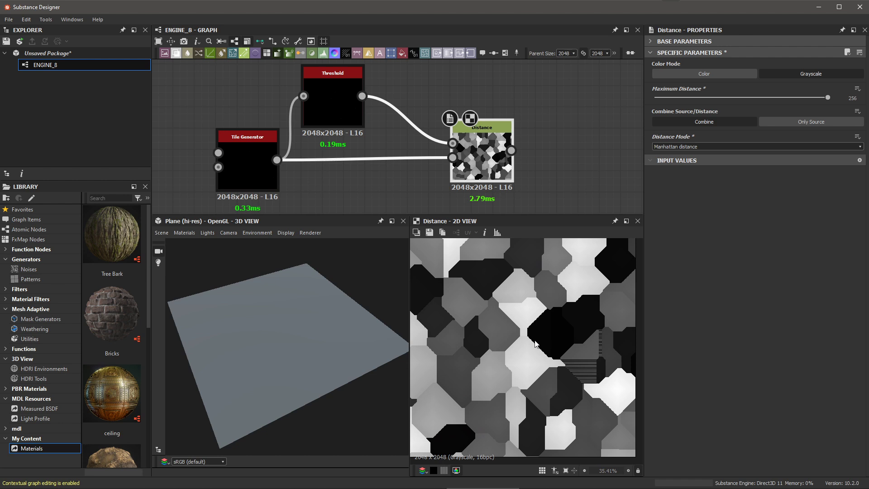
scroll(547, 383, "up", 5)
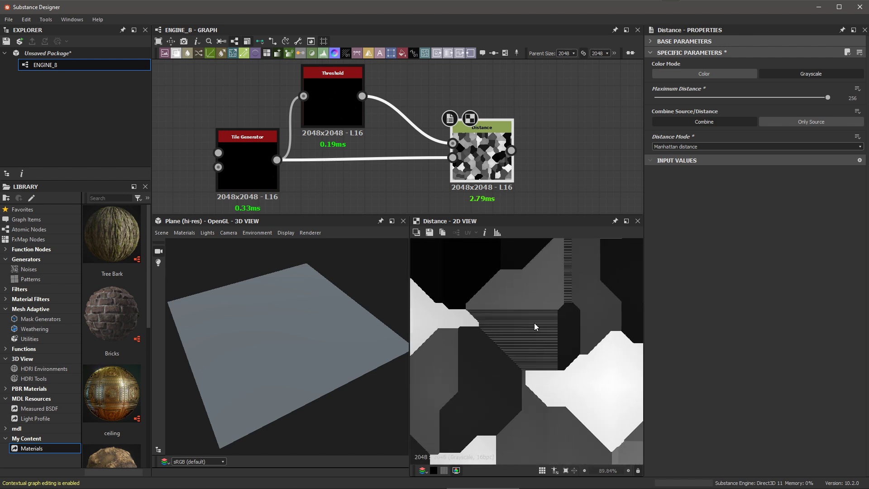
scroll(548, 335, "down", 5)
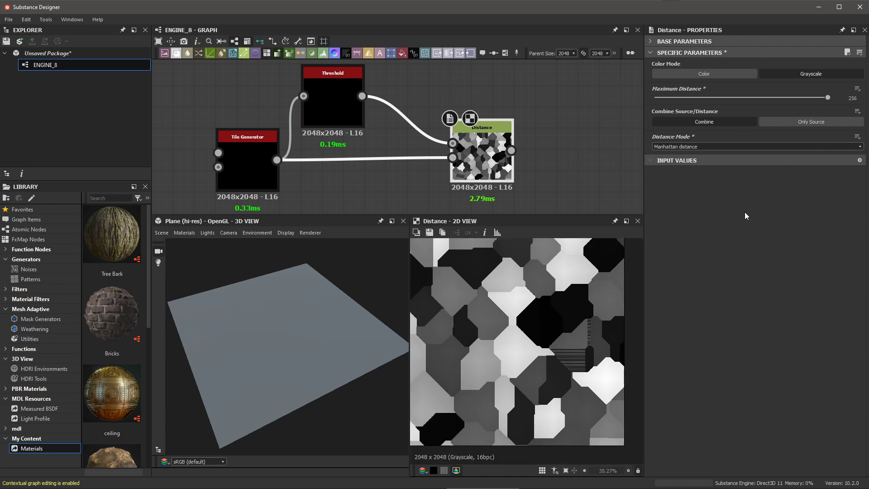
Set the Tile Generator's Position Random X to 0.36, keeping Y at 0.6, then reselect Distance
left_click(252, 169)
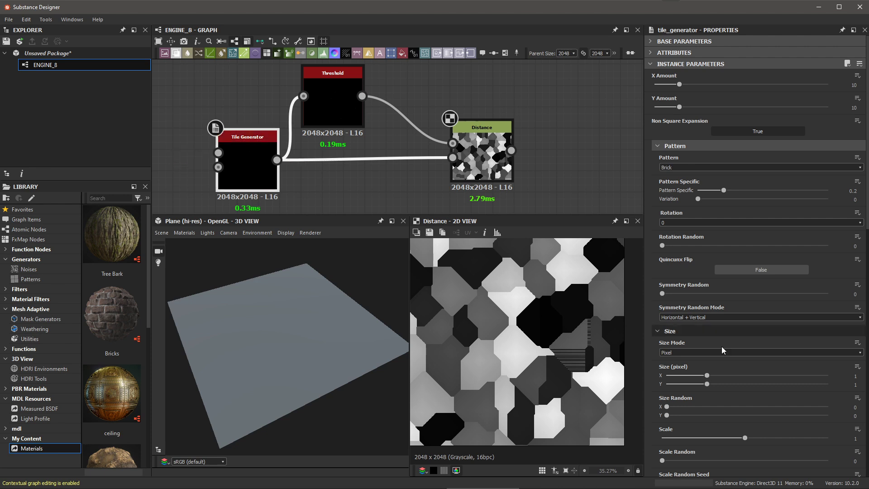
scroll(751, 414, "down", 1)
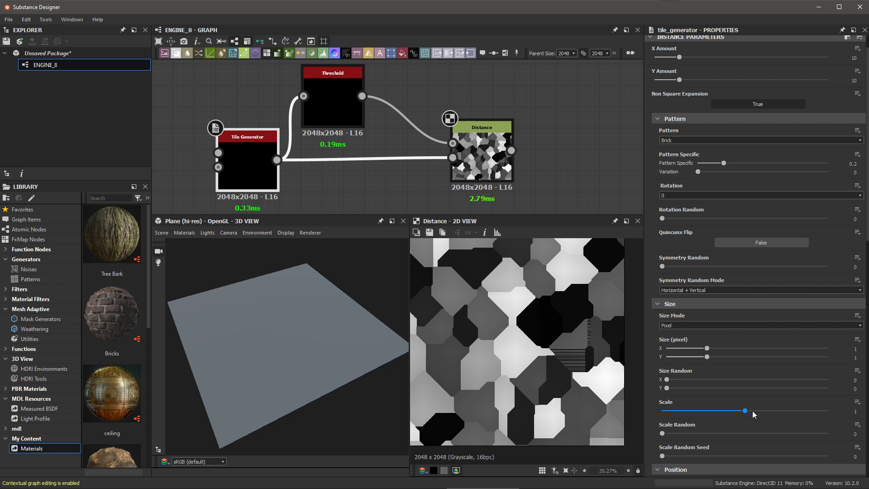
scroll(753, 415, "down", 7)
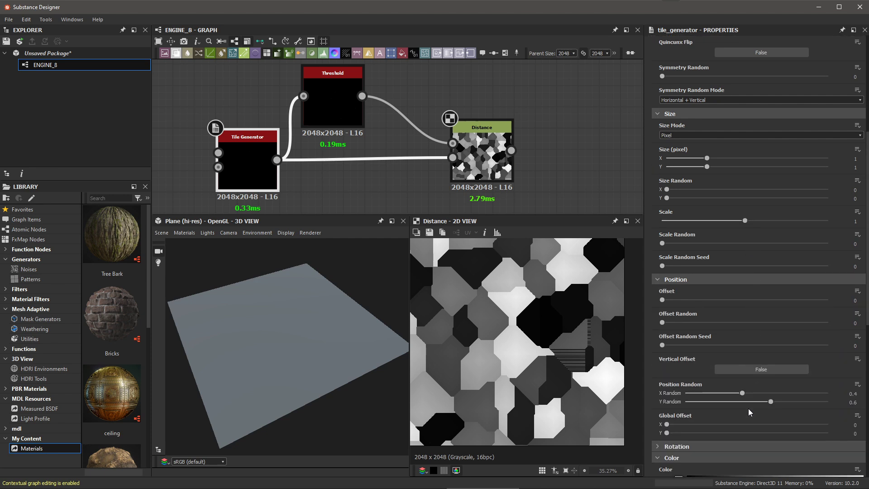
left_click_drag(743, 393, 737, 393)
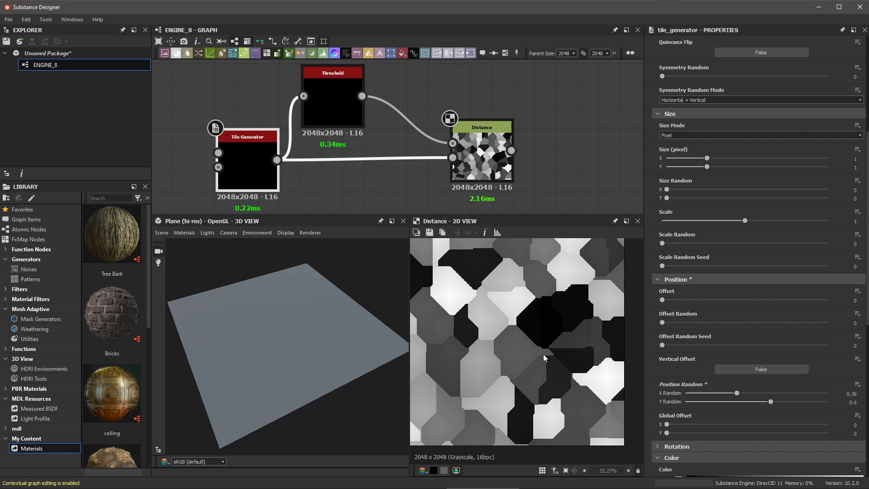
scroll(562, 366, "down", 2)
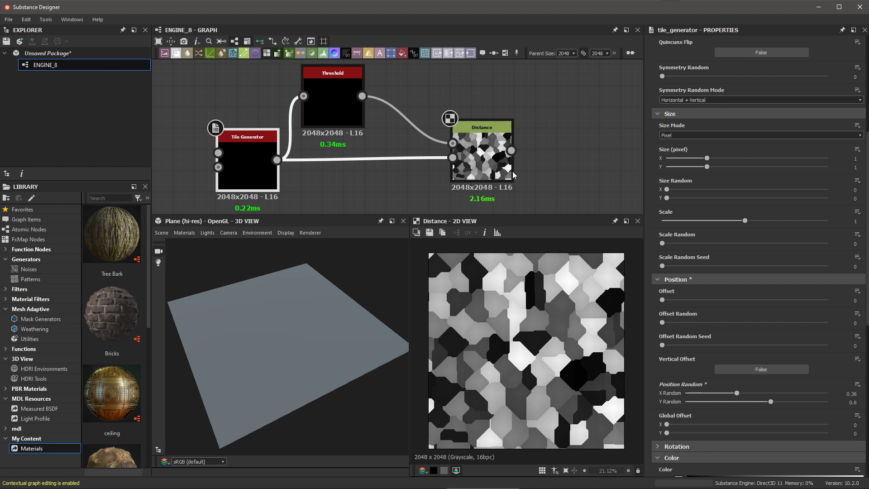
left_click(491, 150)
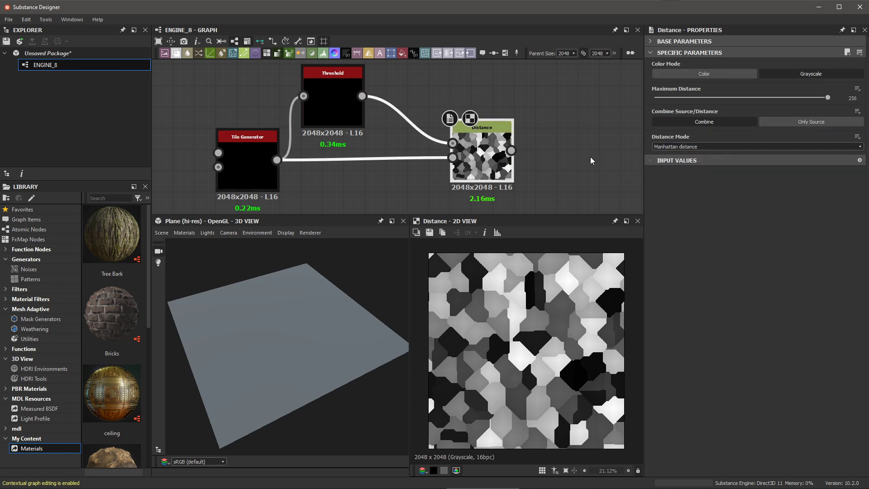
Change the Distance node's Distance Mode to Chebyshev distance
left_click(704, 148)
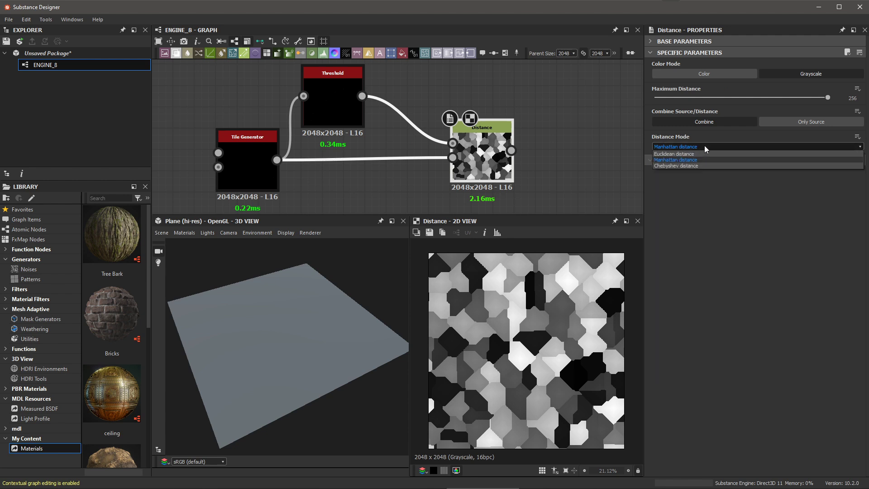
left_click(696, 166)
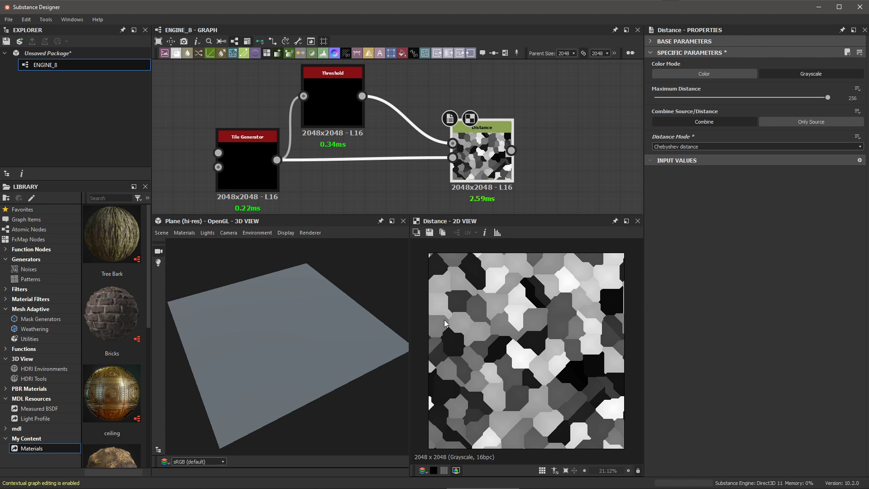
scroll(583, 348, "up", 1)
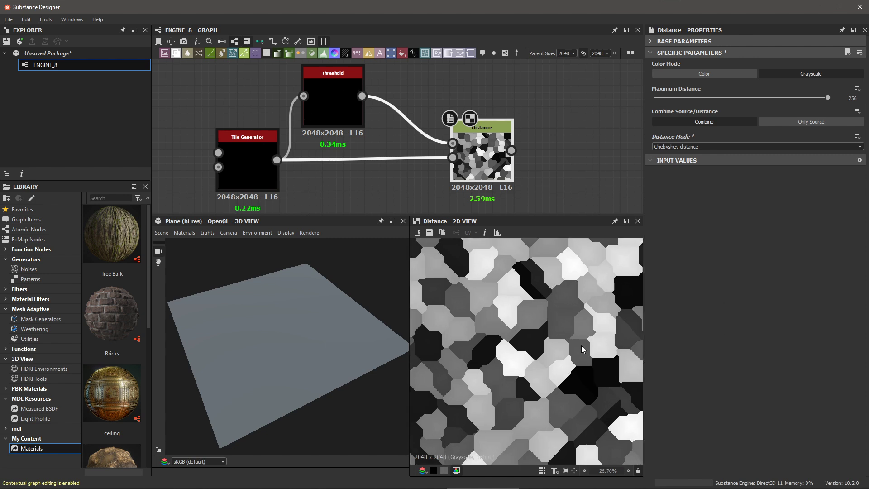
scroll(583, 349, "up", 1)
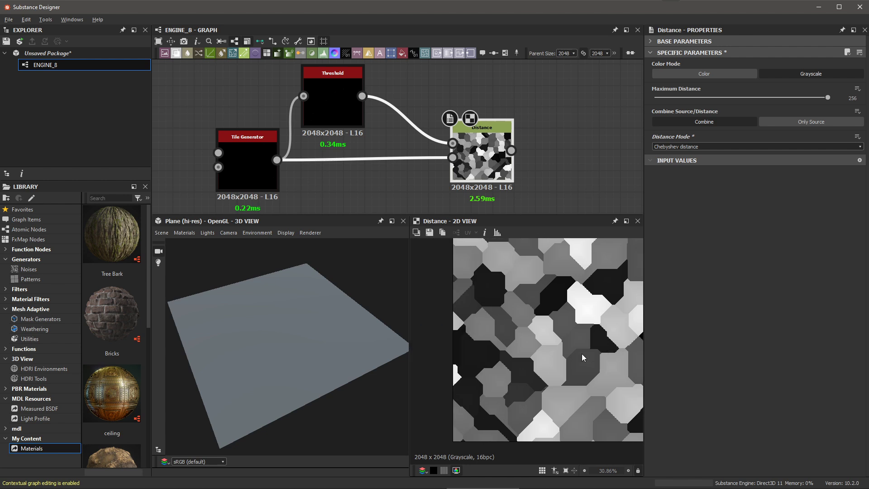
Pan and fit the 2D preview to inspect the Chebyshev cells, then revisit the mode list
middle_click_drag(582, 358, 553, 374)
key("f")
middle_click_drag(537, 156, 560, 160)
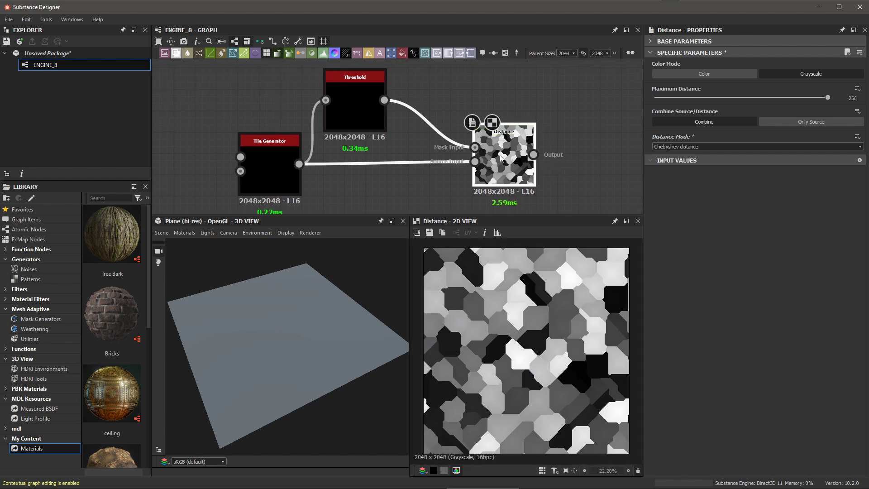
left_click(693, 147)
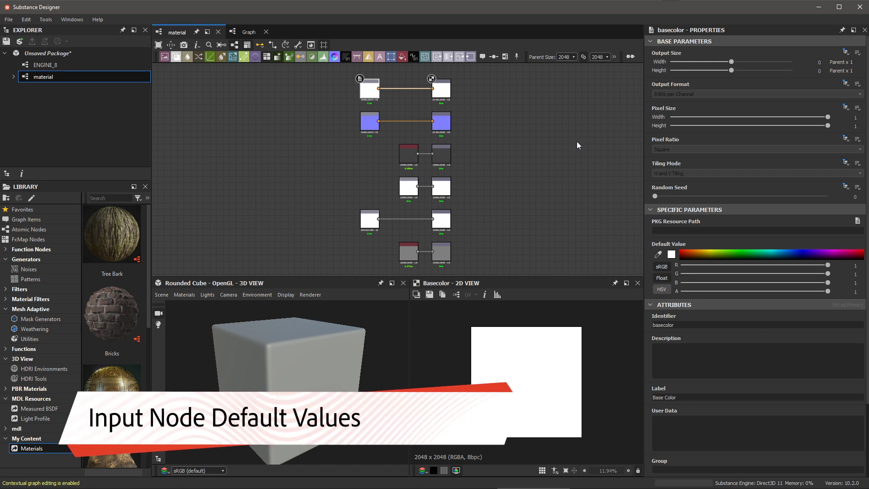
Bring the Base Color and Normal input nodes into view and check Base Color's white default value
middle_click_drag(503, 129, 528, 127)
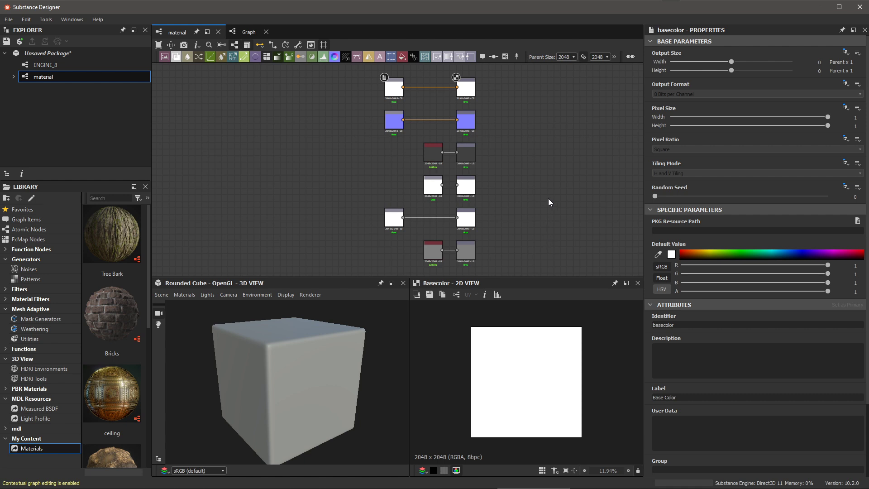
scroll(531, 137, "up", 10)
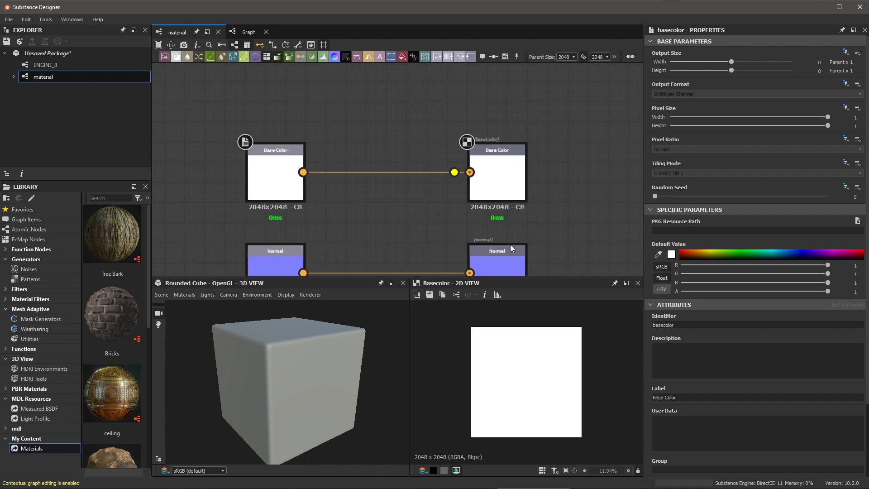
middle_click_drag(511, 213, 402, 168)
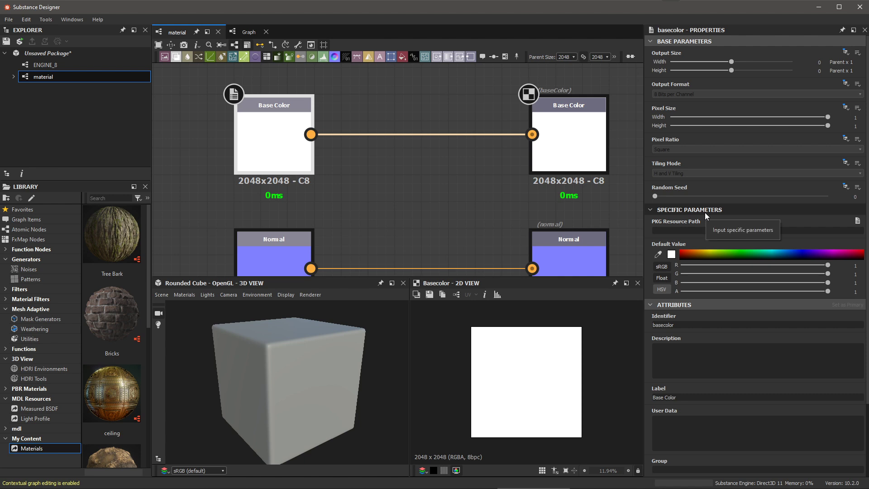
mouse_move(680, 240)
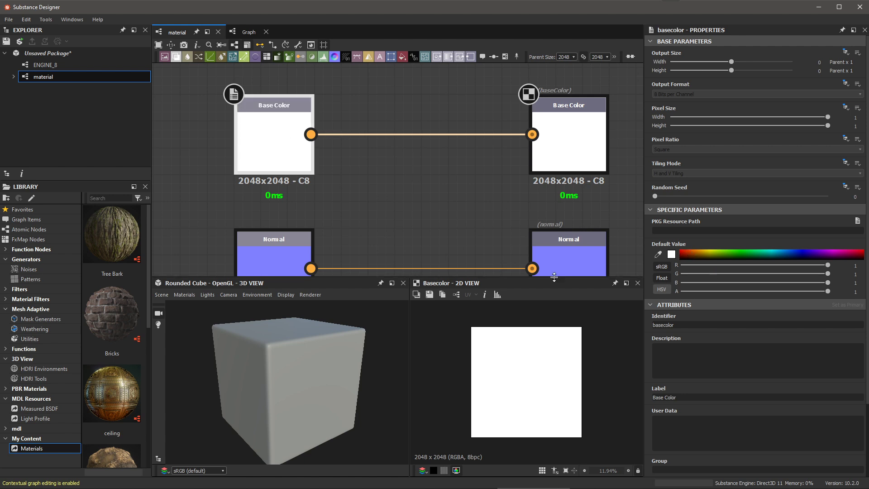
Set the Base Color input's default colour to R 0.5, G 0.5, B 0.5 mid-grey
left_click(860, 265)
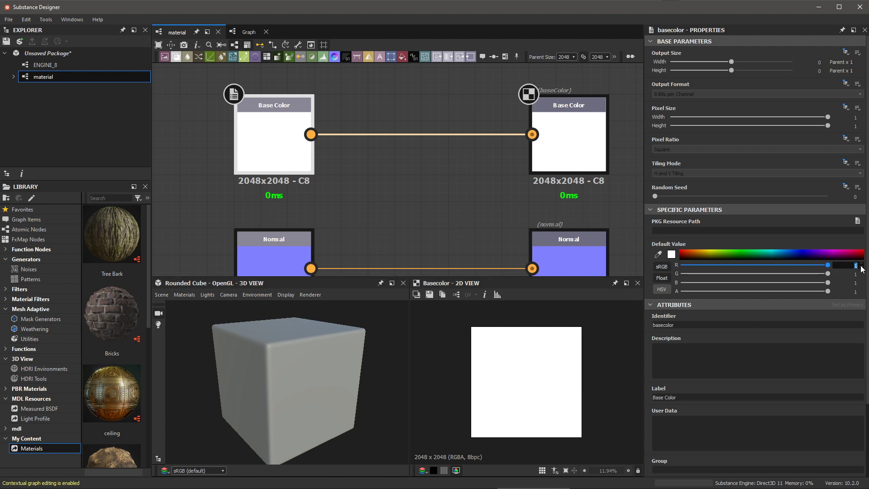
type("0.5")
key("Tab")
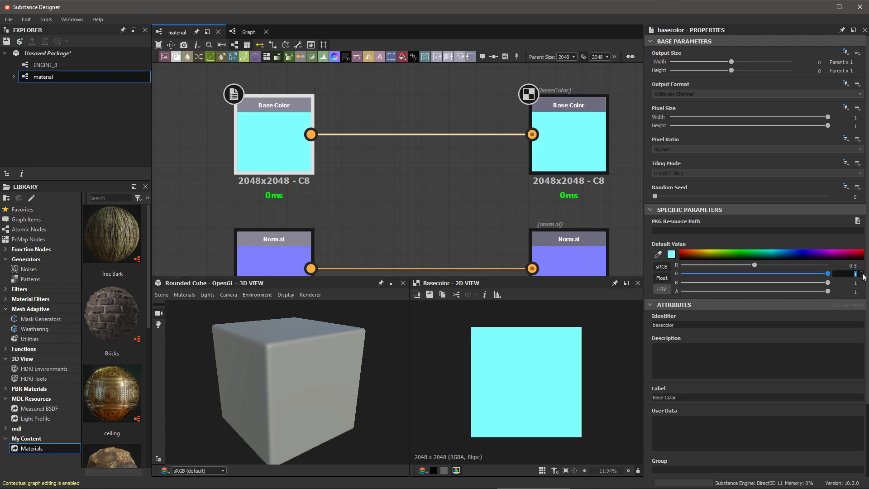
type("0.5")
key("Tab")
type("0.5")
key("Return")
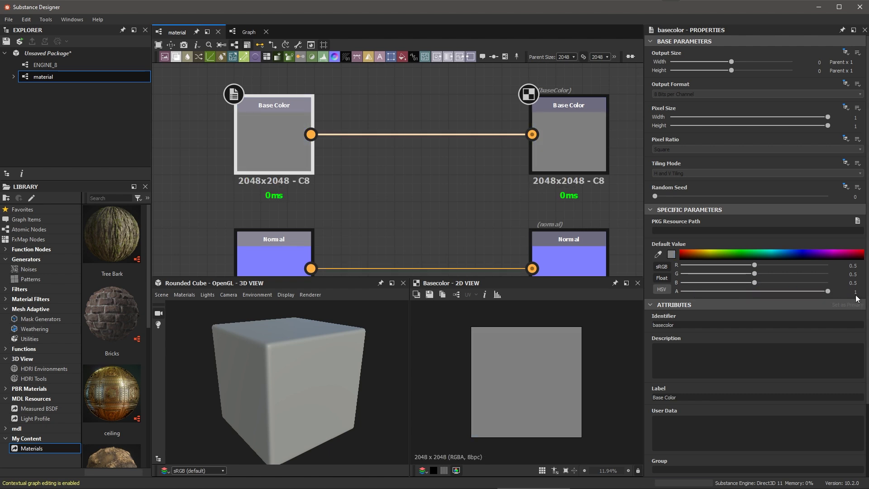
left_click(426, 207)
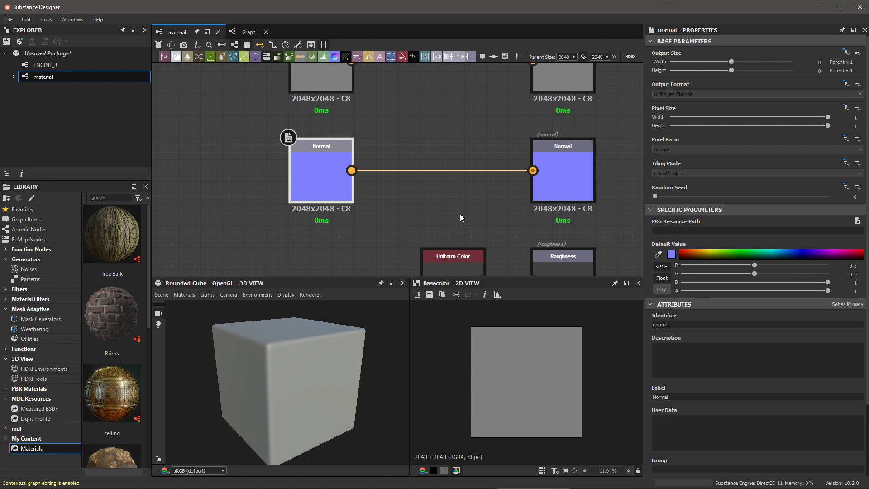
Select the Metallic input node to show its default value of 1
scroll(462, 213, "down", 5)
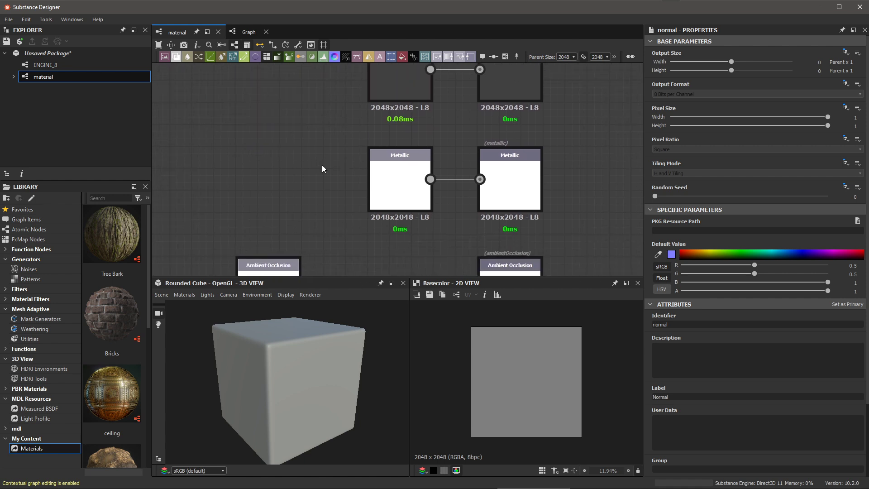
left_click(406, 185)
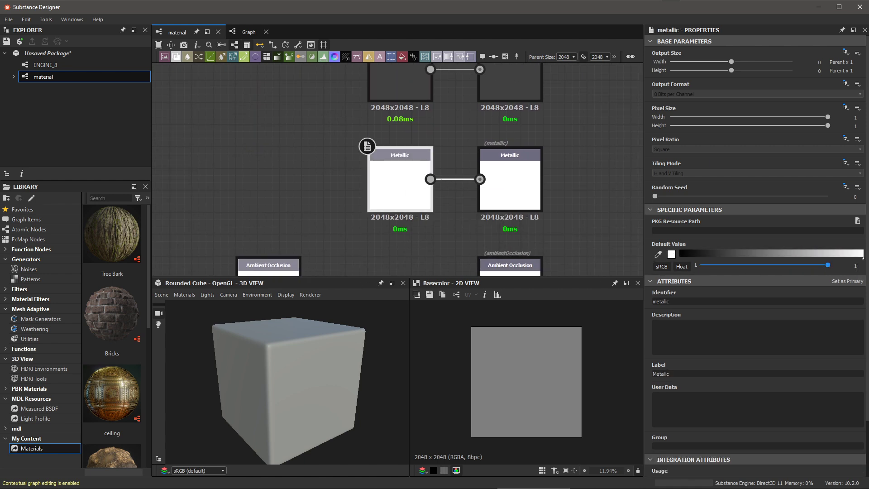
Open ENGINE_8 and drop the material graph into it as an instance node
double_click(45, 65)
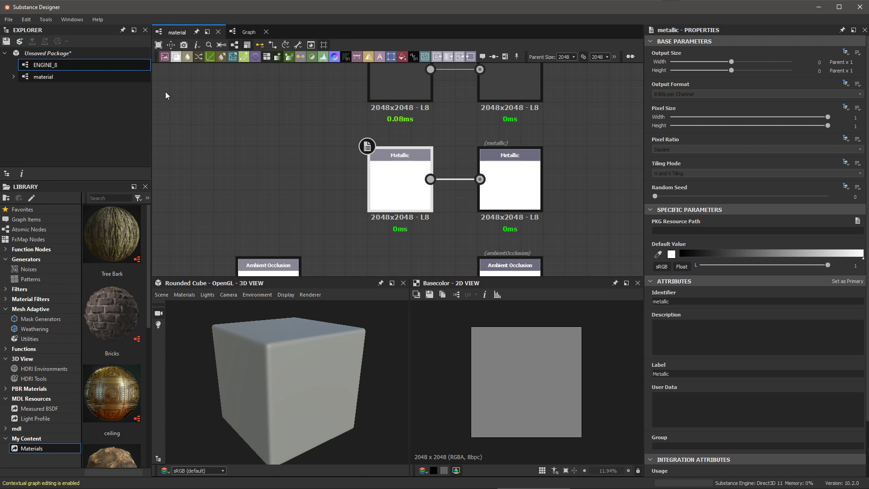
left_click_drag(44, 76, 172, 129)
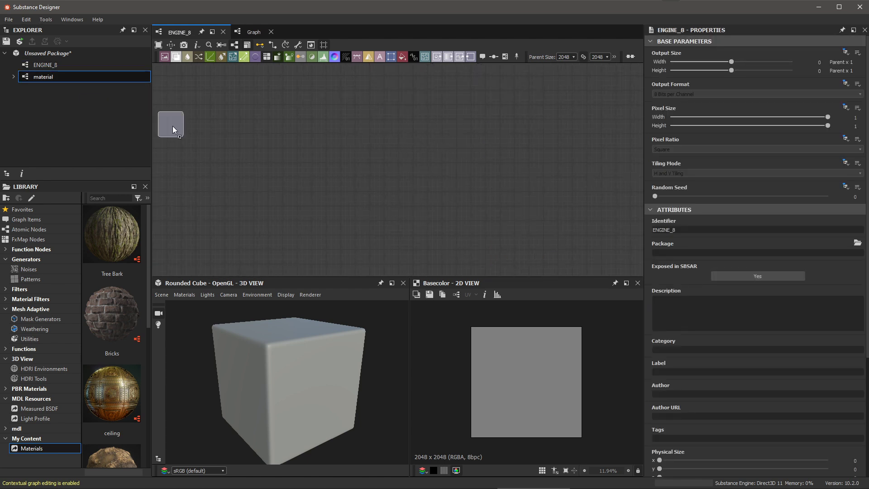
left_click_drag(423, 159, 424, 160)
scroll(526, 200, "up", 5)
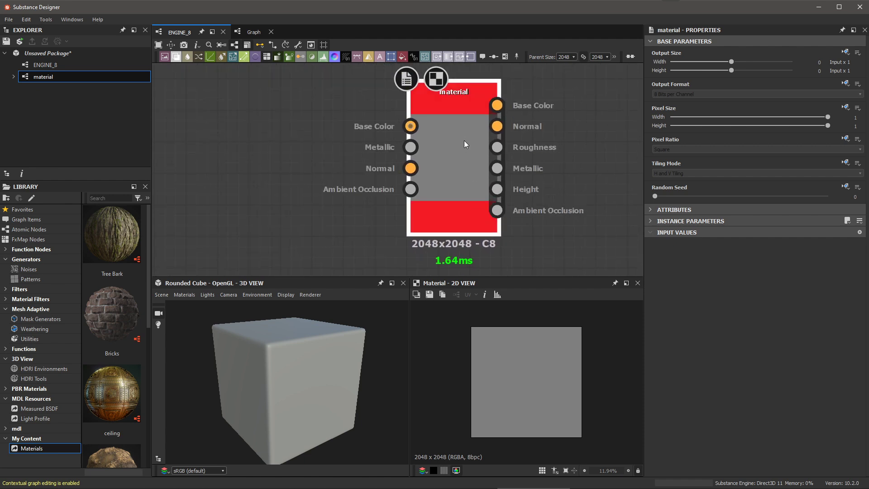
Apply the material instance to the 3D cube and orbit to view its shiny grey metal
left_click_drag(465, 142, 423, 205)
left_click_drag(313, 343, 317, 349)
left_click_drag(347, 404, 332, 376)
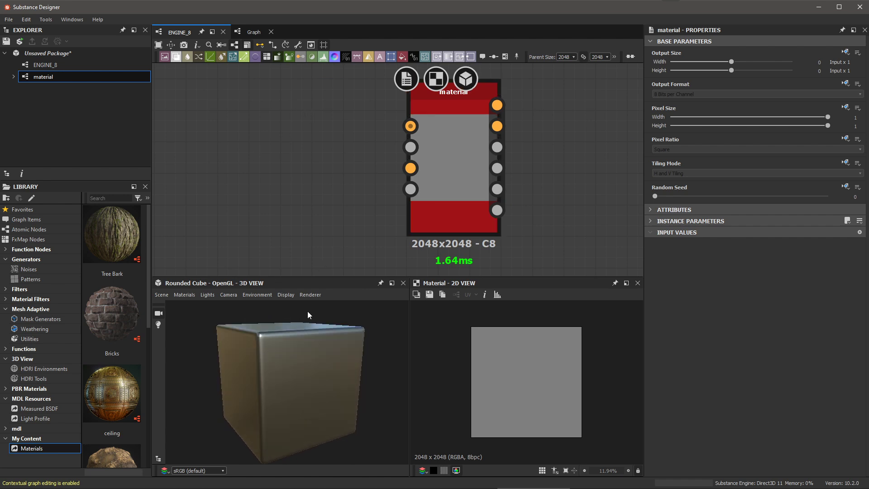
left_click_drag(308, 316, 304, 349)
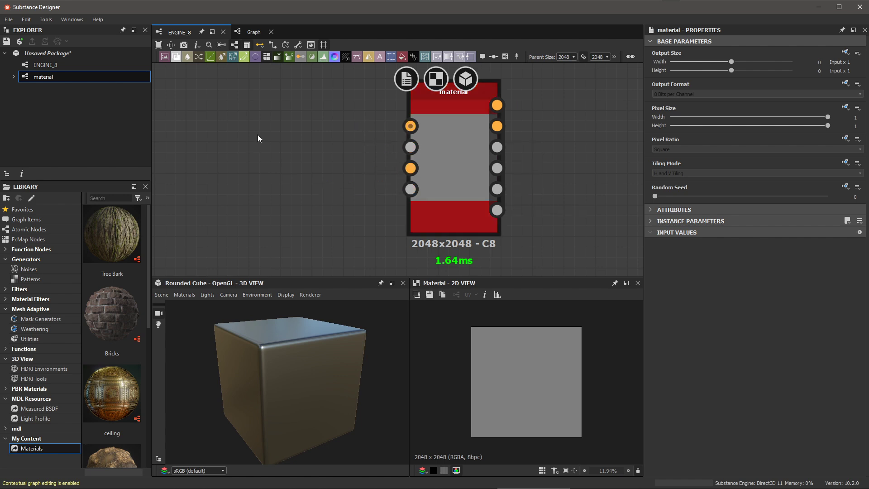
Add a yellow-green Uniform Color node and wire it into the material's Base Color input
key("space")
type("uniform")
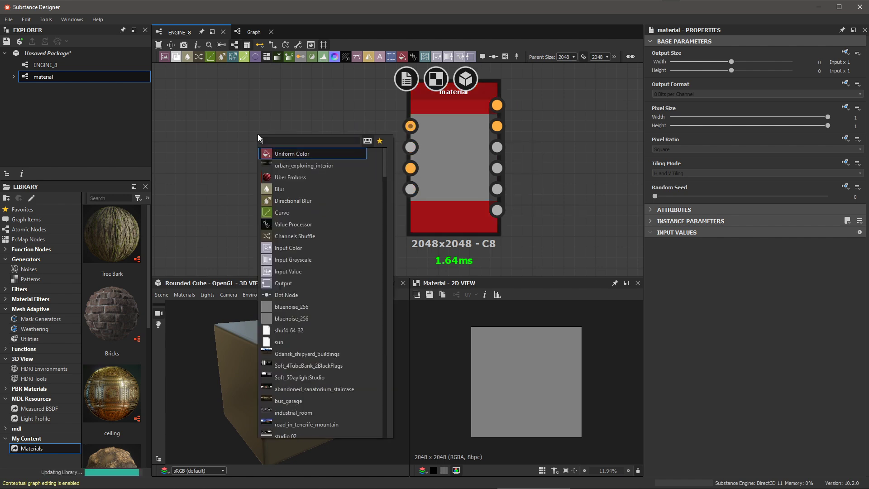
left_click(274, 149)
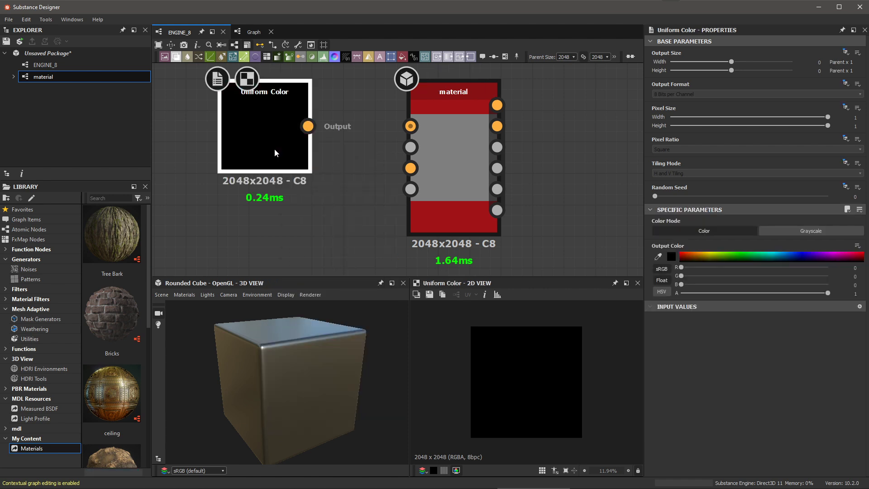
left_click(719, 261)
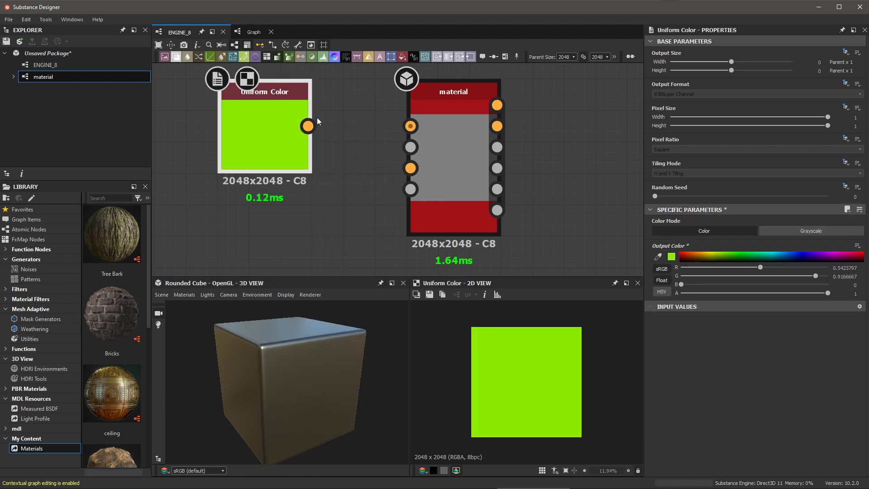
left_click_drag(308, 126, 411, 126)
Move the material node right, orbit the green cube, and preview its Metallic output in 2D
left_click(475, 136)
left_click_drag(344, 396, 307, 417)
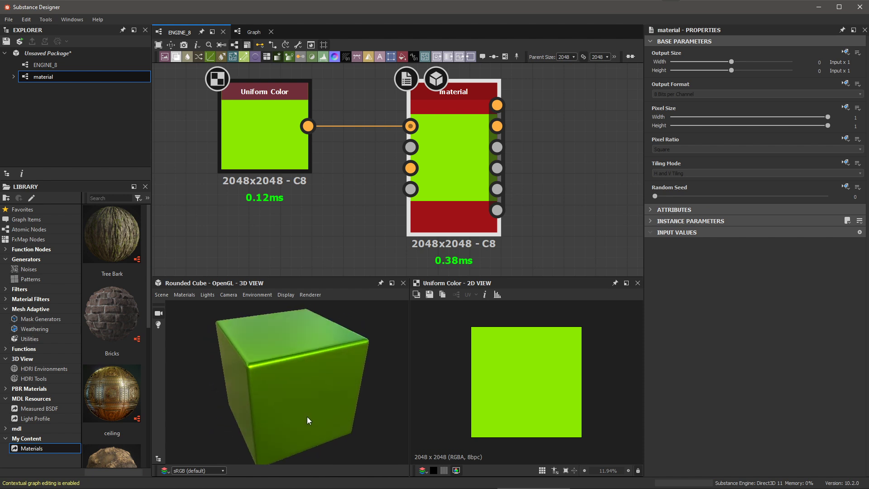
left_click_drag(438, 167, 501, 164)
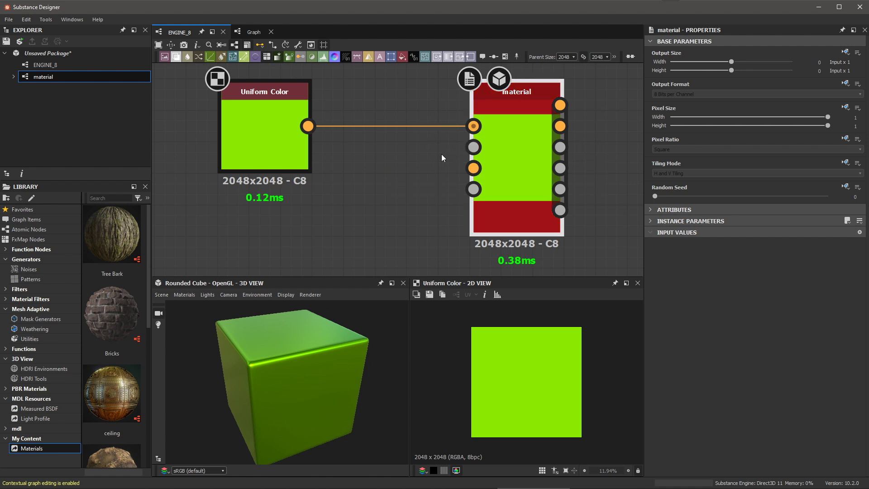
left_click(564, 170)
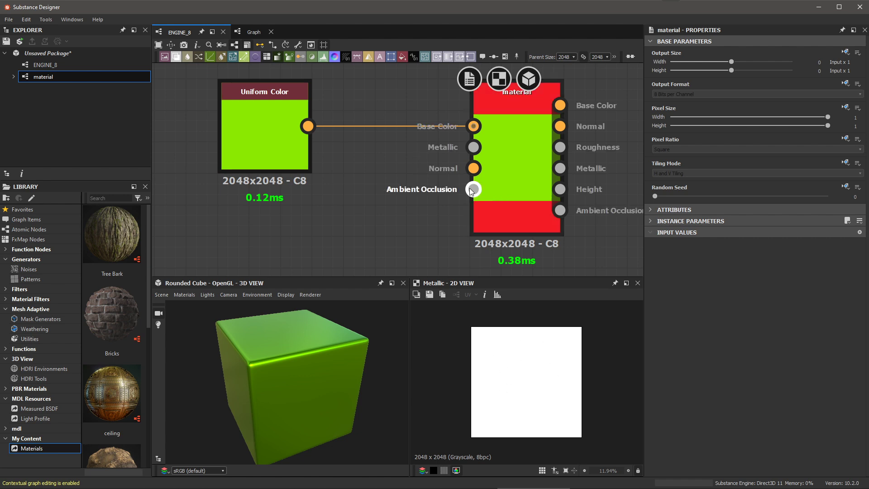
Open the material graph and select its Ambient Occlusion input node, showing a default of 1
left_click(48, 66)
left_click(44, 77)
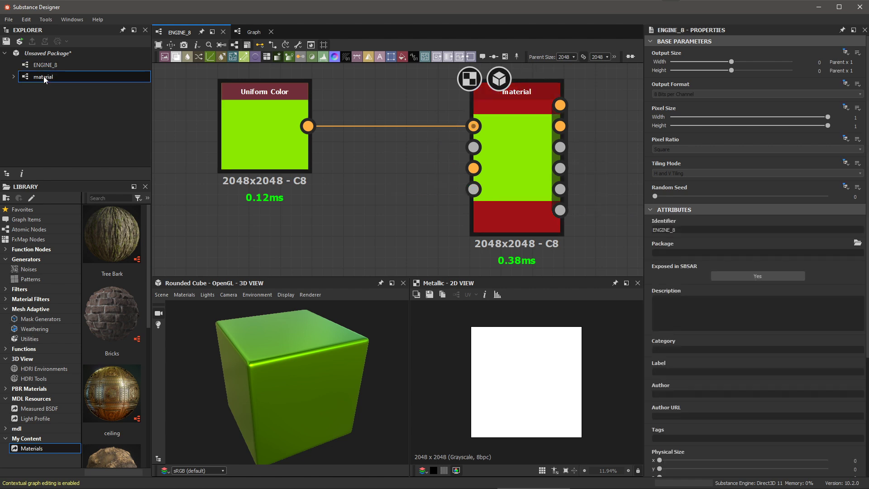
double_click(44, 76)
scroll(434, 215, "up", 4)
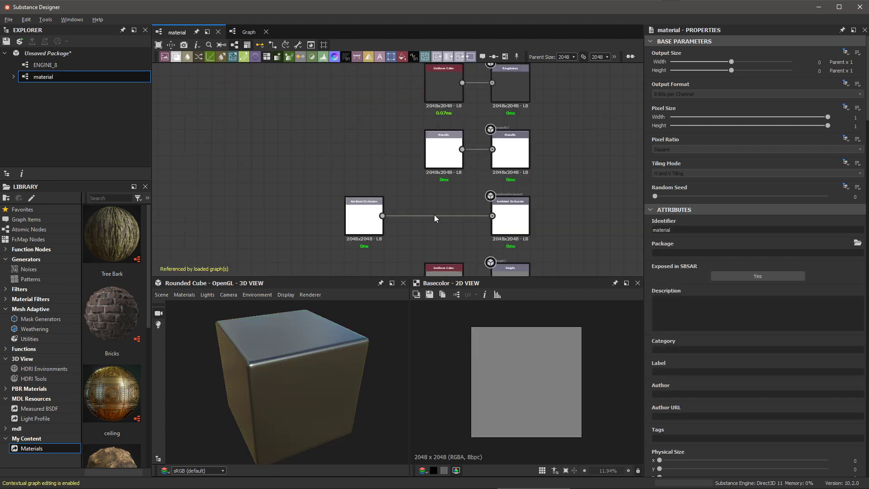
left_click(371, 175)
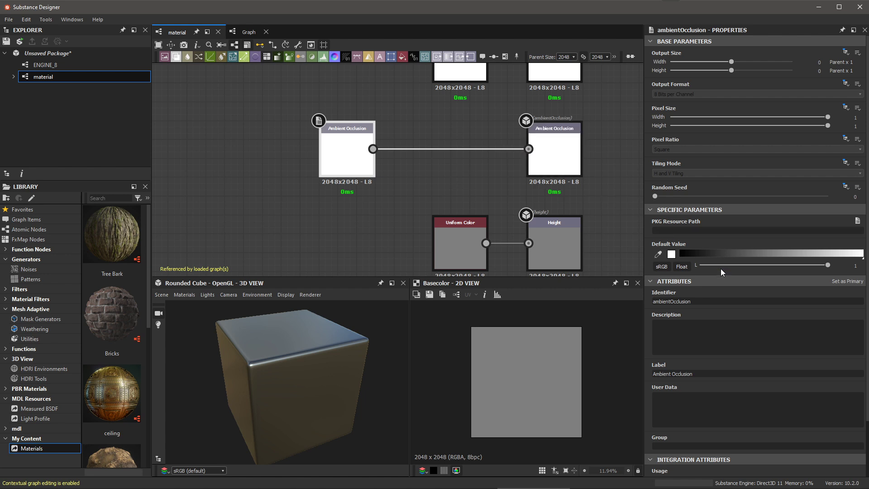
Drop the Ambient Occlusion default value to 0 and move its input node left
left_click_drag(721, 266, 664, 265)
left_click(383, 208)
scroll(383, 208, "down", 5)
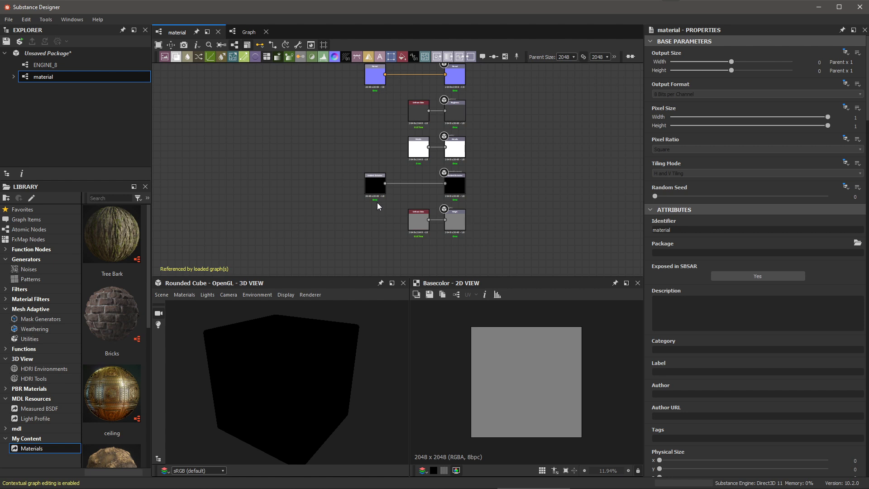
left_click_drag(377, 202, 340, 202)
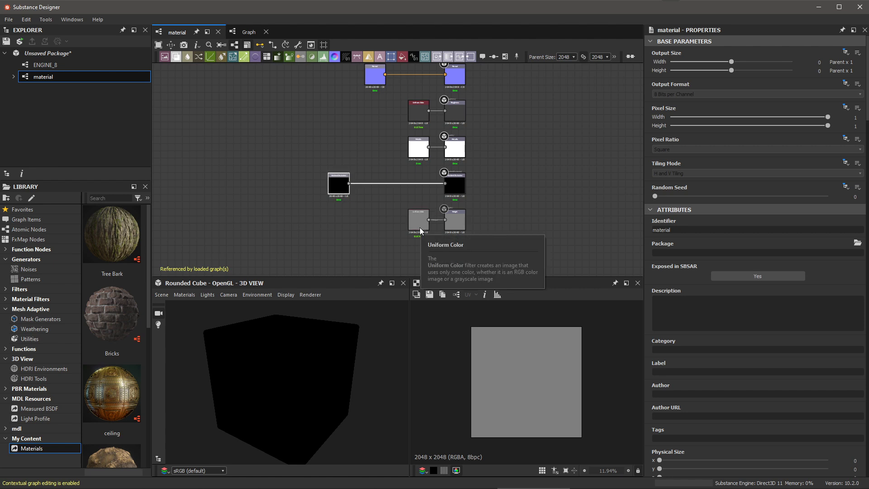
Restore the Ambient Occlusion default value to 1, returning the cube to glossy dark metal
left_click(336, 189)
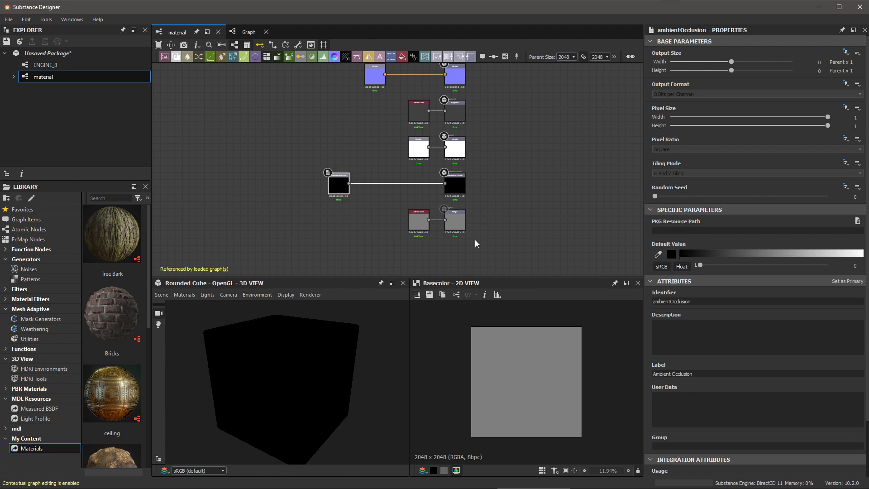
left_click_drag(701, 266, 831, 266)
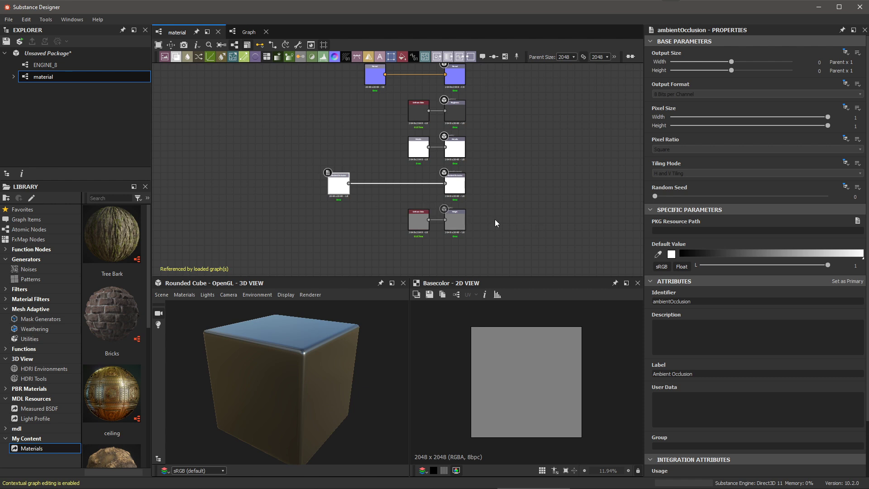
middle_click_drag(557, 165, 558, 199)
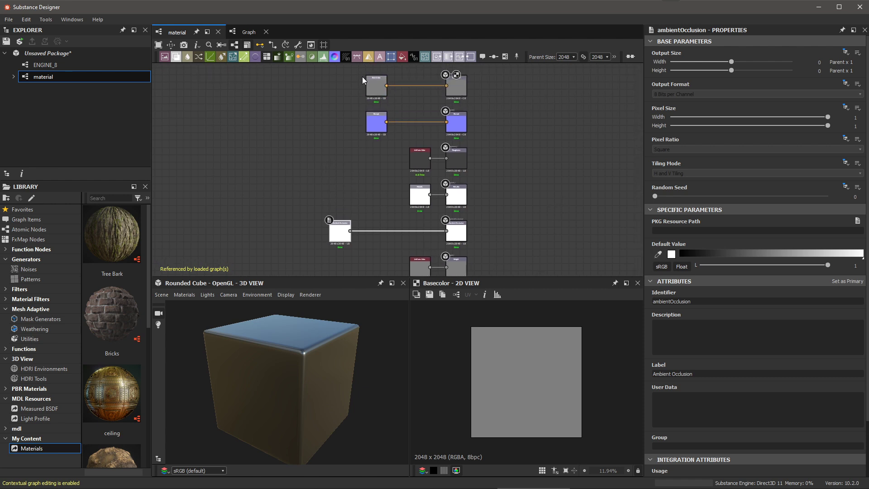